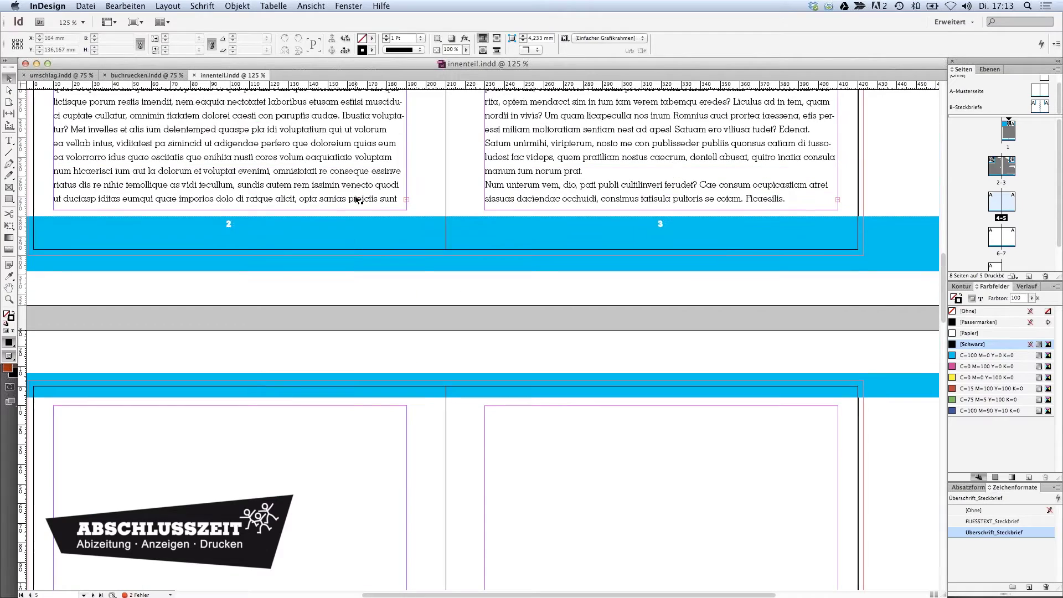
Go to the foreword on page 1 and display the document's image links (Verknüpfungen) beside it
{"action": "scroll", "coordinate": [356, 199], "scroll_direction": "up", "scroll_amount": 3}
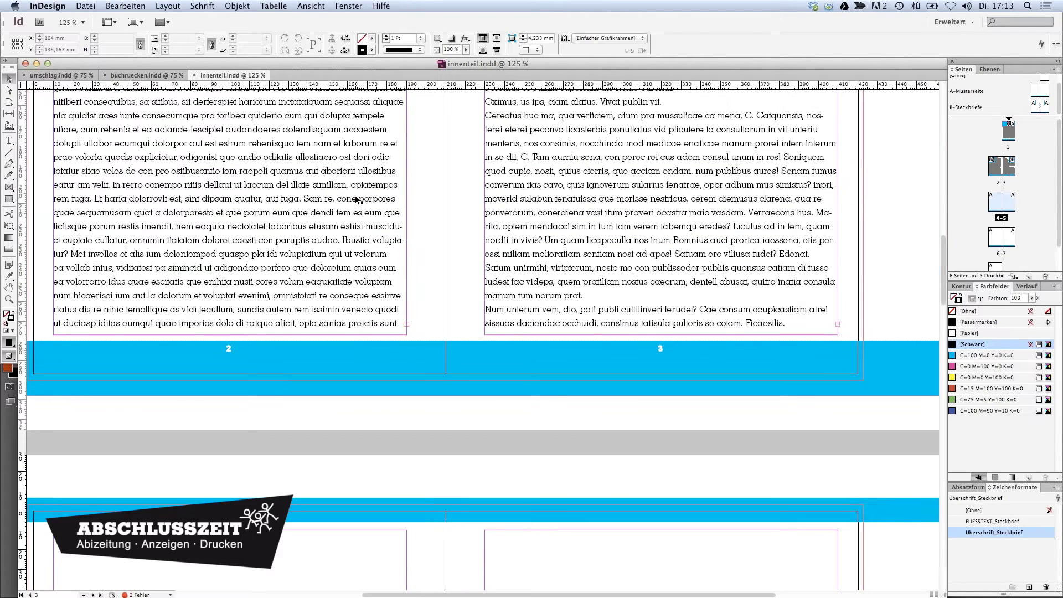
{"action": "scroll", "coordinate": [357, 201], "scroll_direction": "up", "scroll_amount": 3}
{"action": "scroll", "coordinate": [357, 200], "scroll_direction": "up", "scroll_amount": 3}
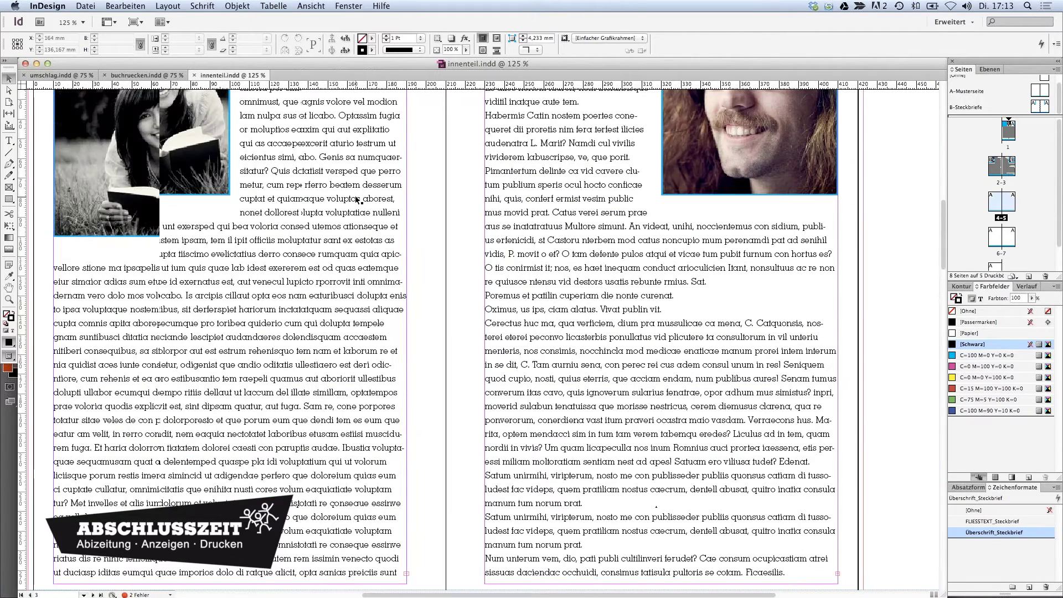
{"action": "scroll", "coordinate": [357, 201], "scroll_direction": "up", "scroll_amount": 3}
{"action": "scroll", "coordinate": [356, 200], "scroll_direction": "up", "scroll_amount": 5}
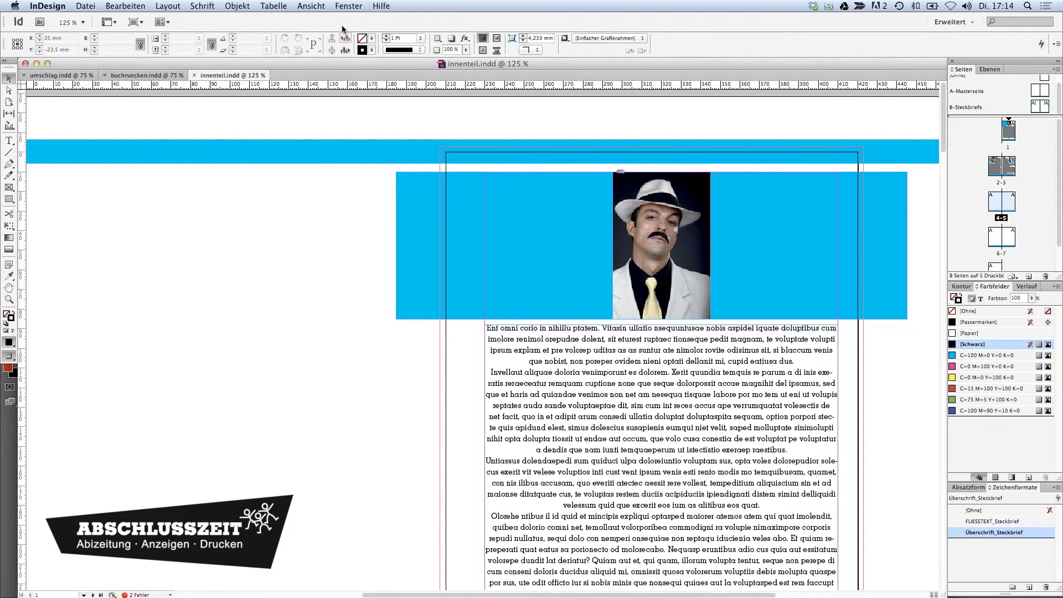
{"action": "left_click", "coordinate": [348, 8]}
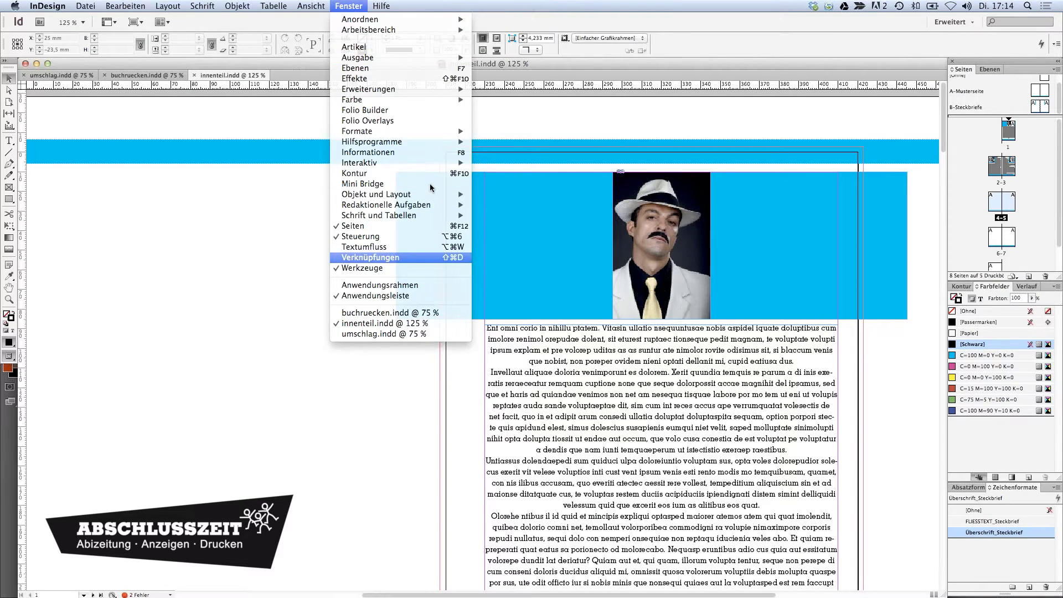
{"action": "left_click", "coordinate": [388, 257]}
{"action": "left_click_drag", "start_coordinate": [306, 301], "coordinate": [351, 347]}
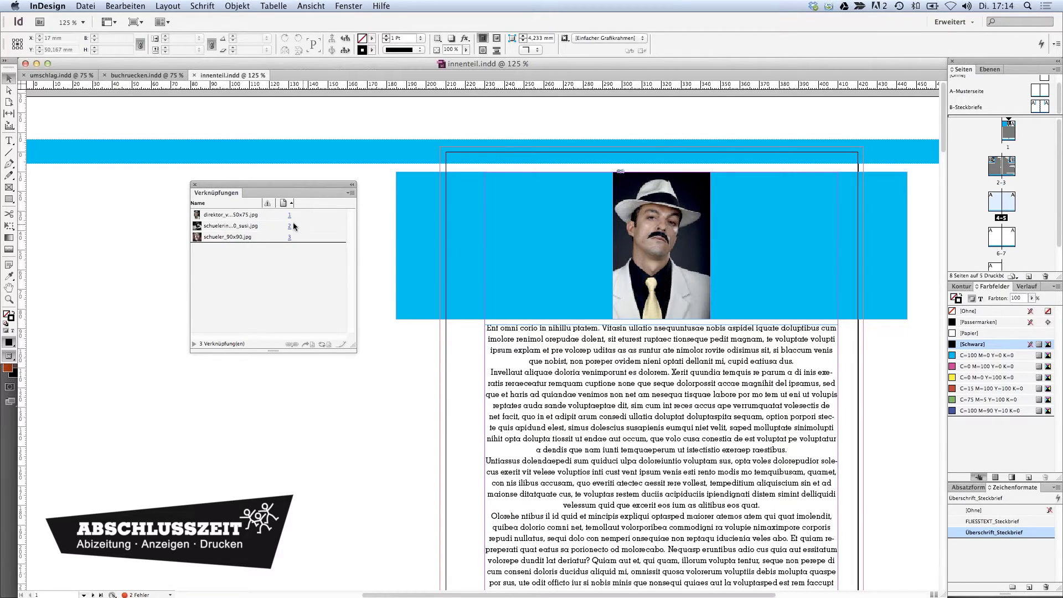
Switch to Finder and rename direktor_vorwort_50x75.jpg in the _fotos folder to direktor_vorwort.jpg
{"action": "key", "text": "super+Tab"}
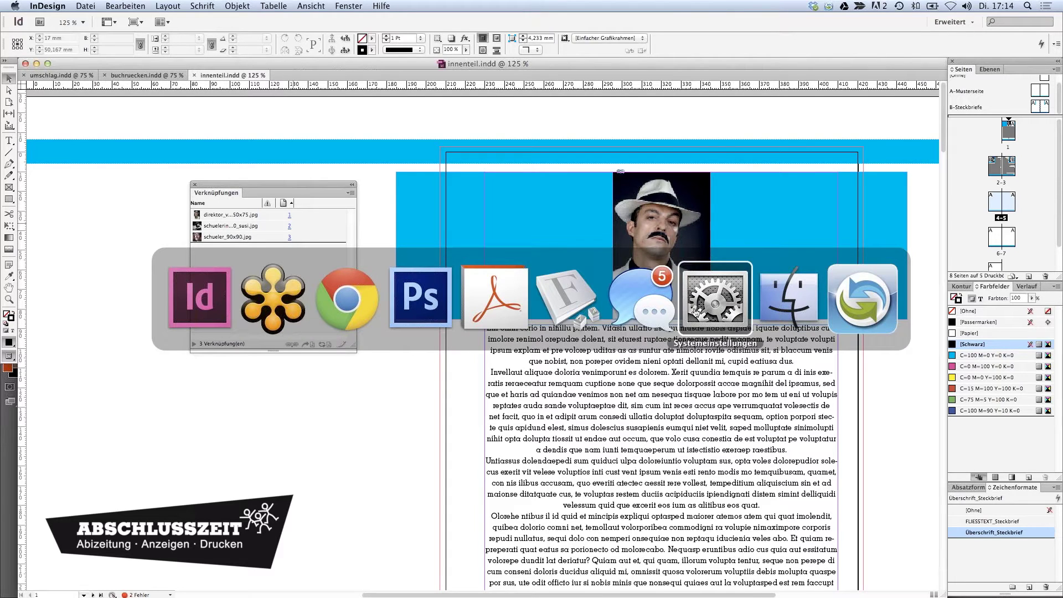
{"action": "left_click", "coordinate": [788, 299]}
{"action": "left_click", "coordinate": [46, 84]}
{"action": "double_click", "coordinate": [45, 83]}
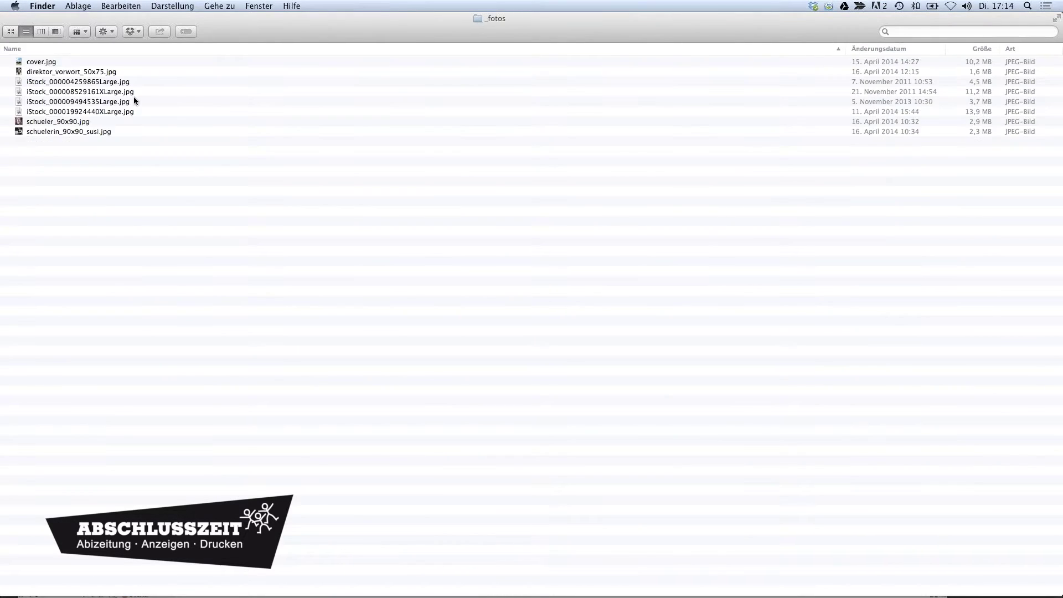
{"action": "left_click", "coordinate": [60, 73]}
{"action": "key", "text": "Return"}
{"action": "key", "text": "Right"}
{"action": "key", "text": "BackSpace"}
{"action": "key", "text": "BackSpace"}
{"action": "key", "text": "BackSpace"}
{"action": "key", "text": "BackSpace"}
{"action": "key", "text": "BackSpace"}
{"action": "key", "text": "BackSpace"}
{"action": "key", "text": "Return"}
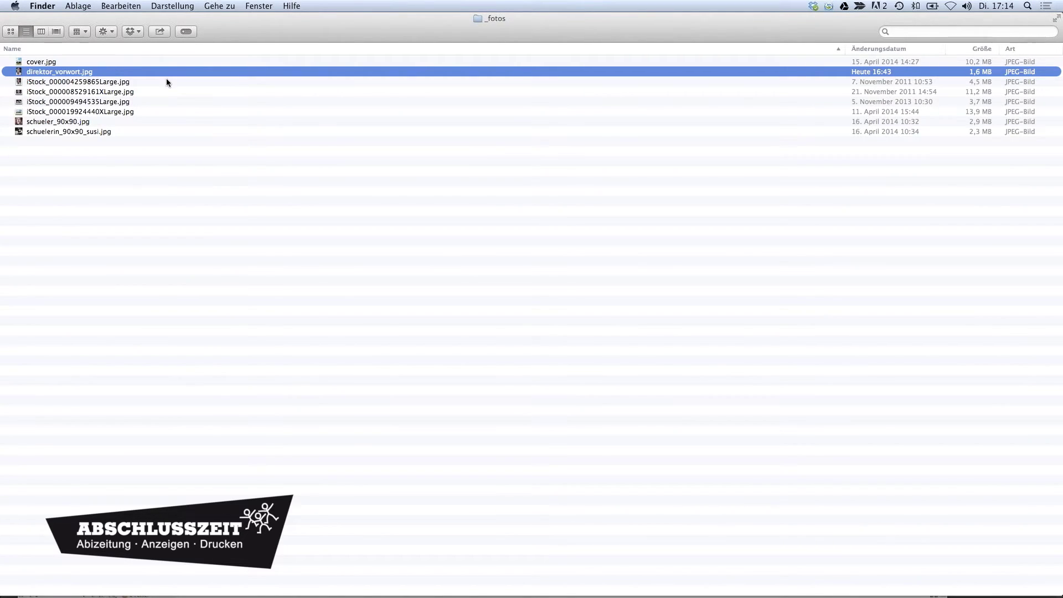
Return to InDesign and relink the missing portrait image to direktor_vorwort.jpg in the _fotos folder
{"action": "key", "text": "super+Tab"}
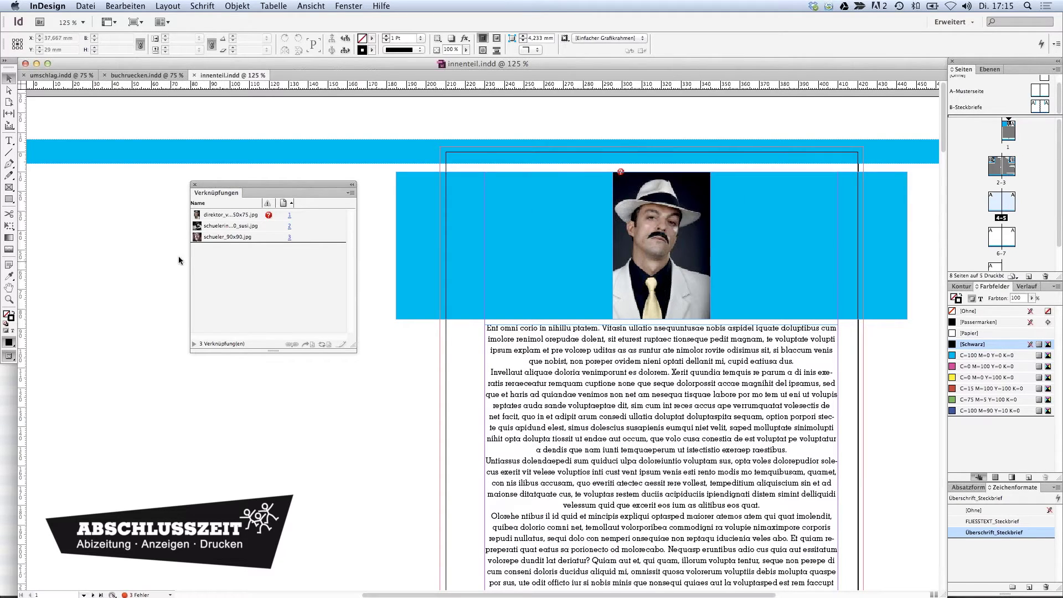
{"action": "left_click", "coordinate": [268, 216]}
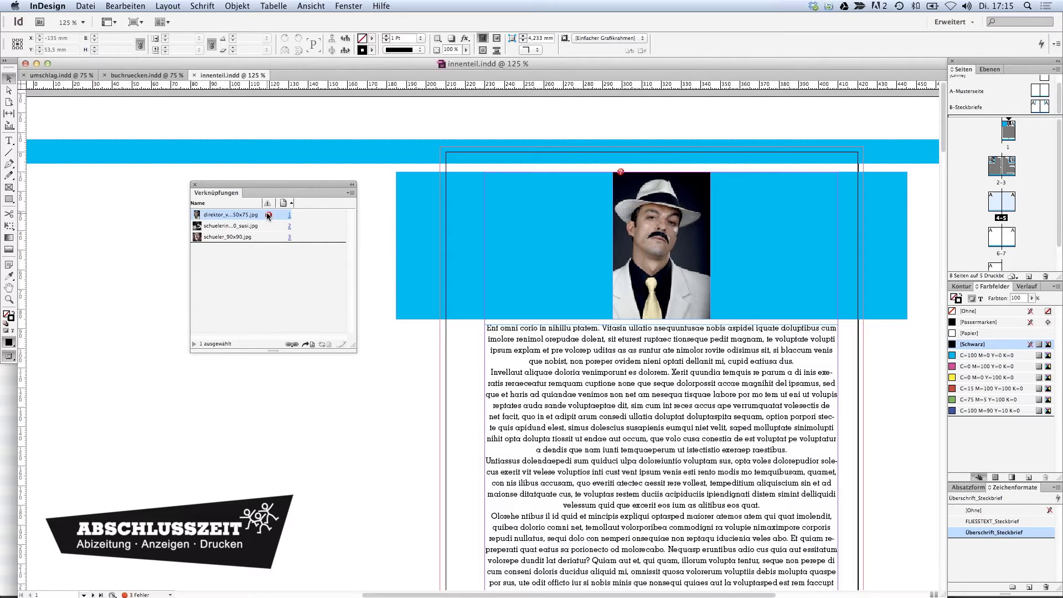
{"action": "left_click", "coordinate": [268, 216]}
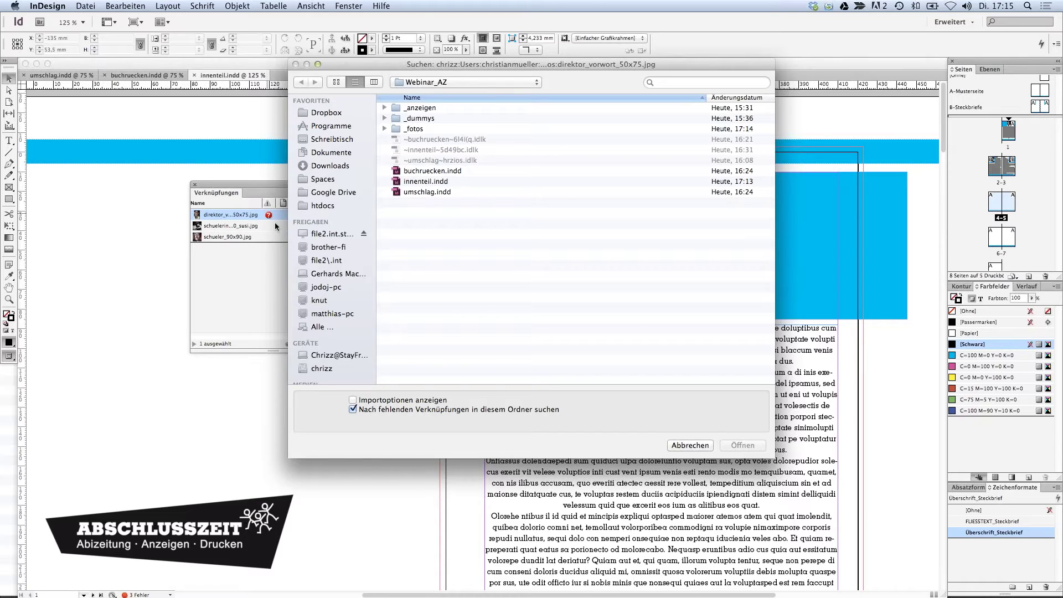
{"action": "double_click", "coordinate": [416, 129]}
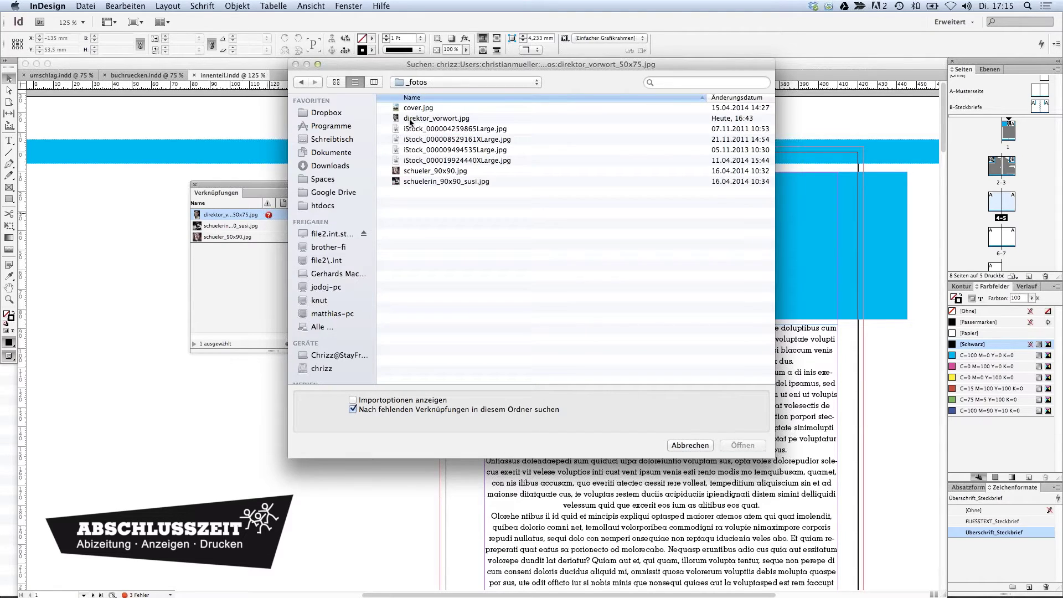
{"action": "left_click", "coordinate": [435, 119]}
{"action": "left_click", "coordinate": [742, 445]}
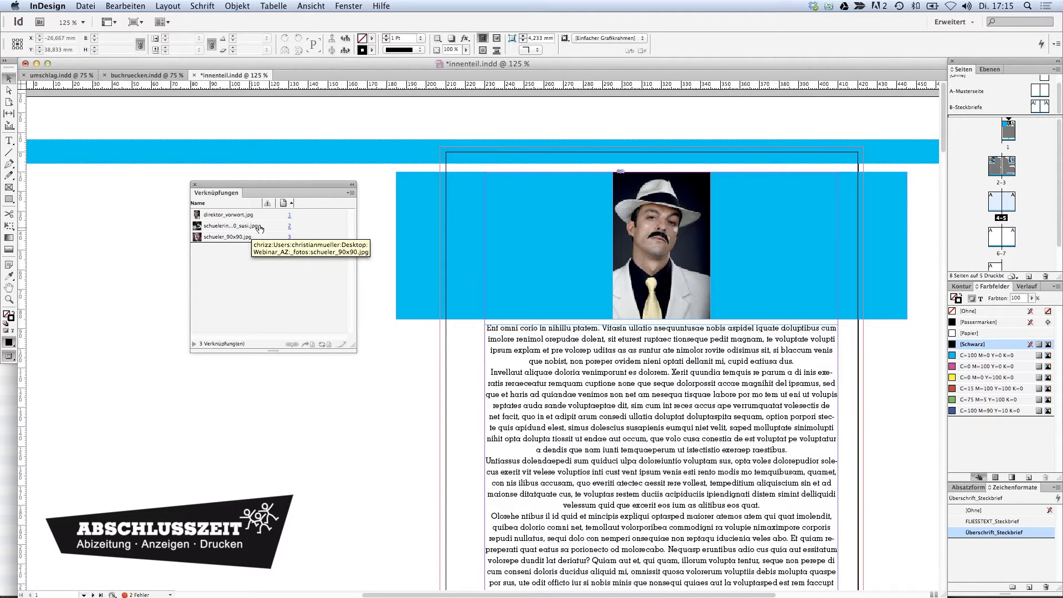
Switch to Photoshop, undo the last change in direktor_vorwort_50x75.jpg and close that file
{"action": "mouse_move", "coordinate": [580, 595]}
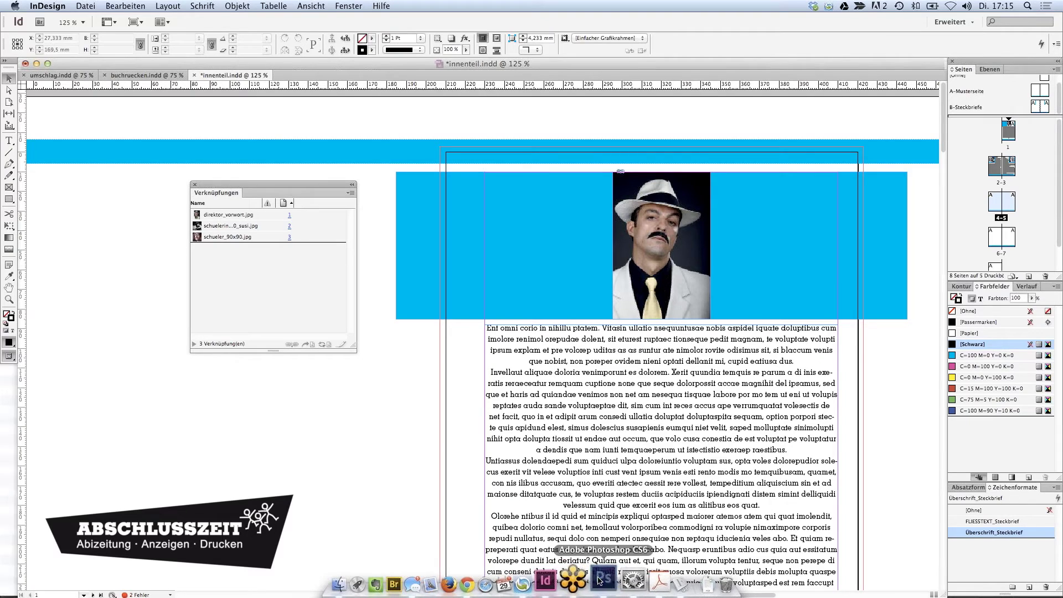
{"action": "left_click", "coordinate": [602, 579]}
{"action": "key", "text": "super+z"}
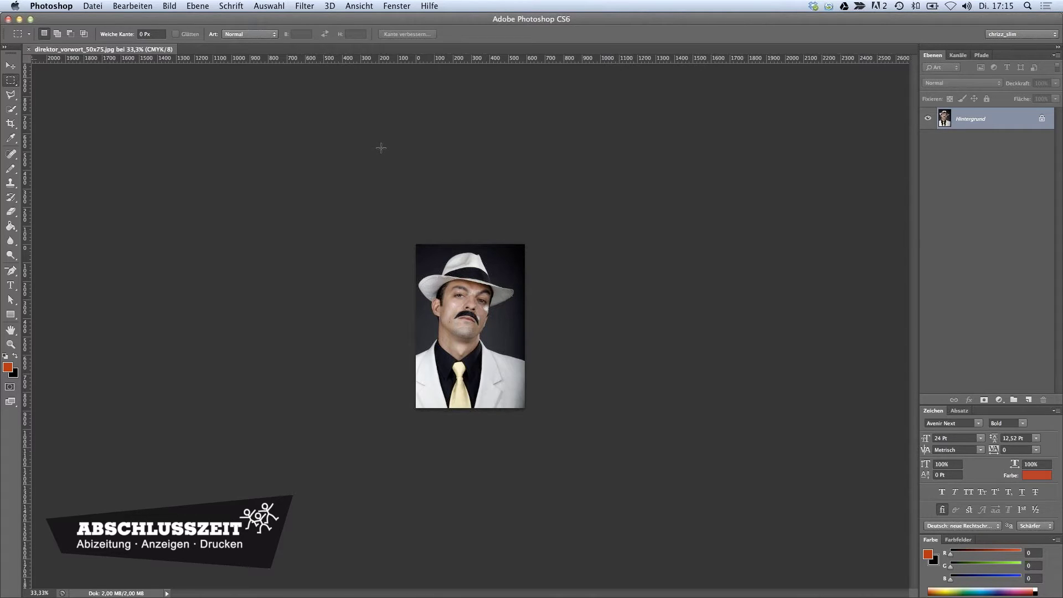
{"action": "key", "text": "super+w"}
Open the renamed direktor_vorwort.jpg from the _fotos folder in Photoshop
{"action": "key", "text": "super+Tab"}
{"action": "mouse_move", "coordinate": [333, 315]}
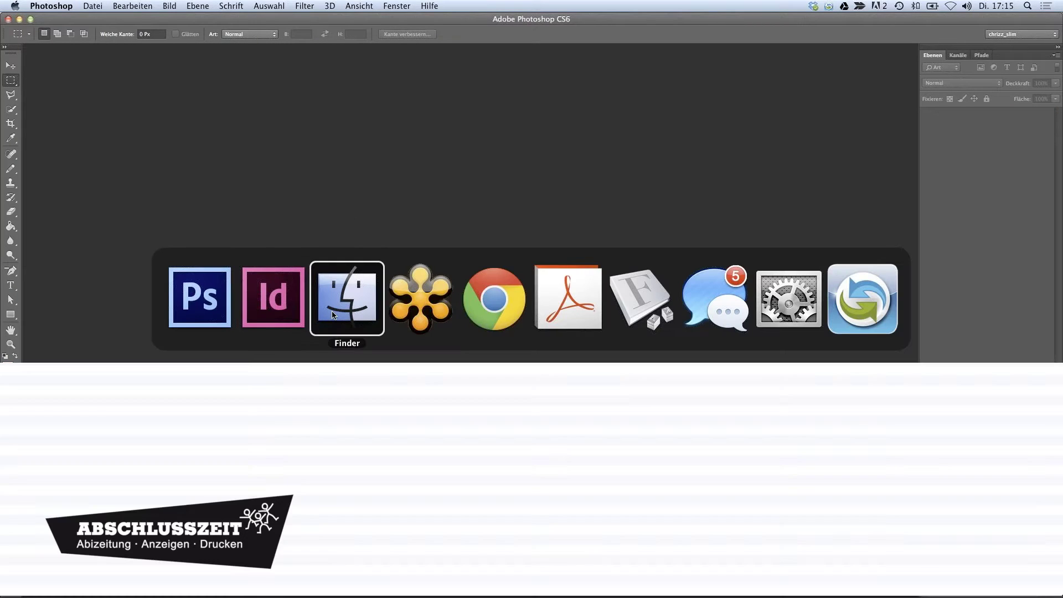
{"action": "left_click", "coordinate": [333, 314]}
{"action": "right_click", "coordinate": [82, 69]}
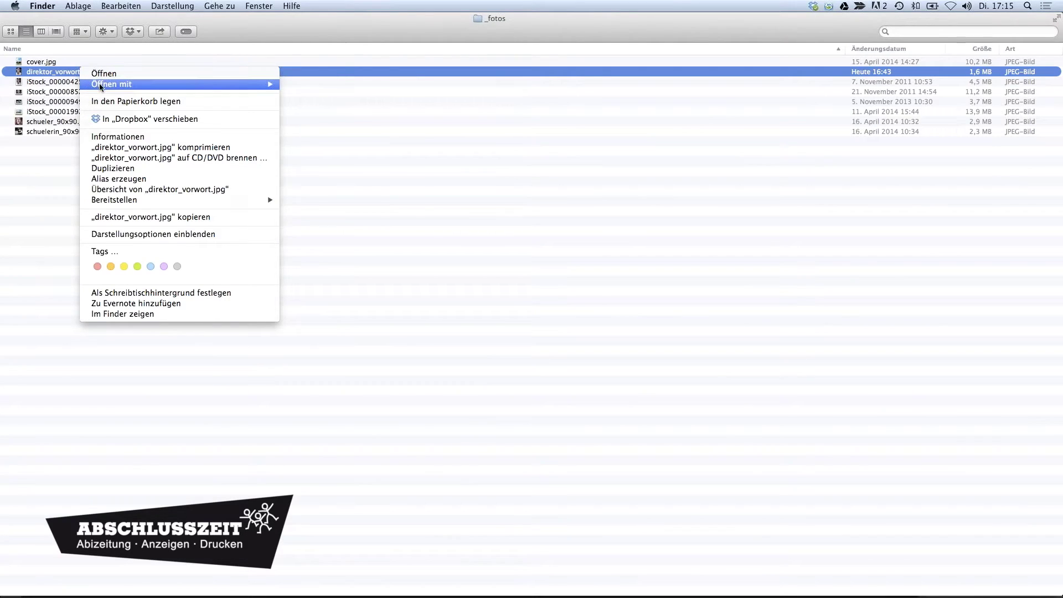
{"action": "mouse_move", "coordinate": [218, 85]}
{"action": "left_click", "coordinate": [336, 126]}
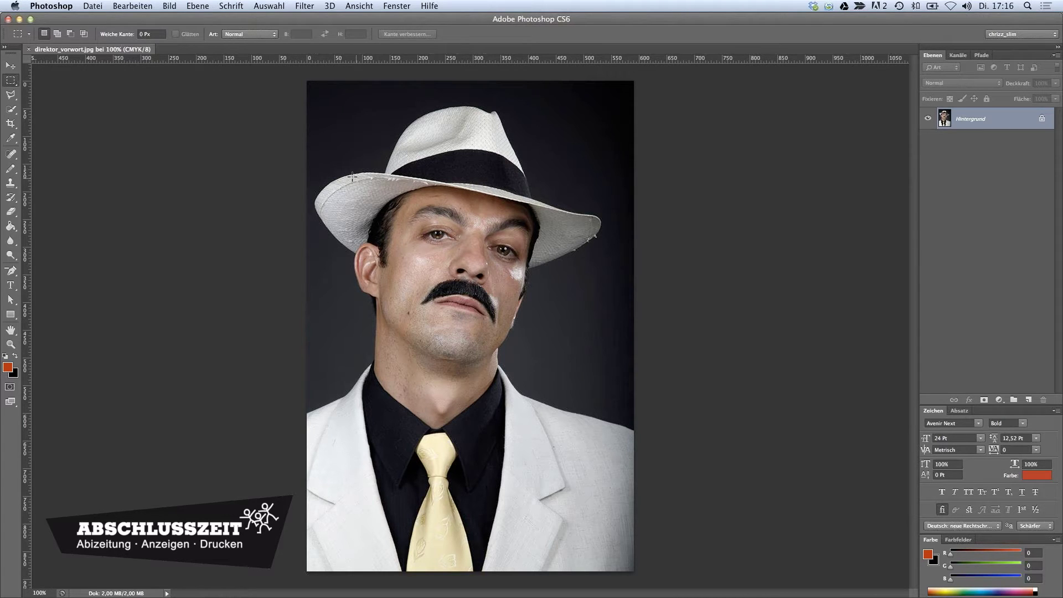
Raise the portrait's brightness to 91 with Helligkeit/Kontrast and save the image
{"action": "left_click", "coordinate": [164, 9]}
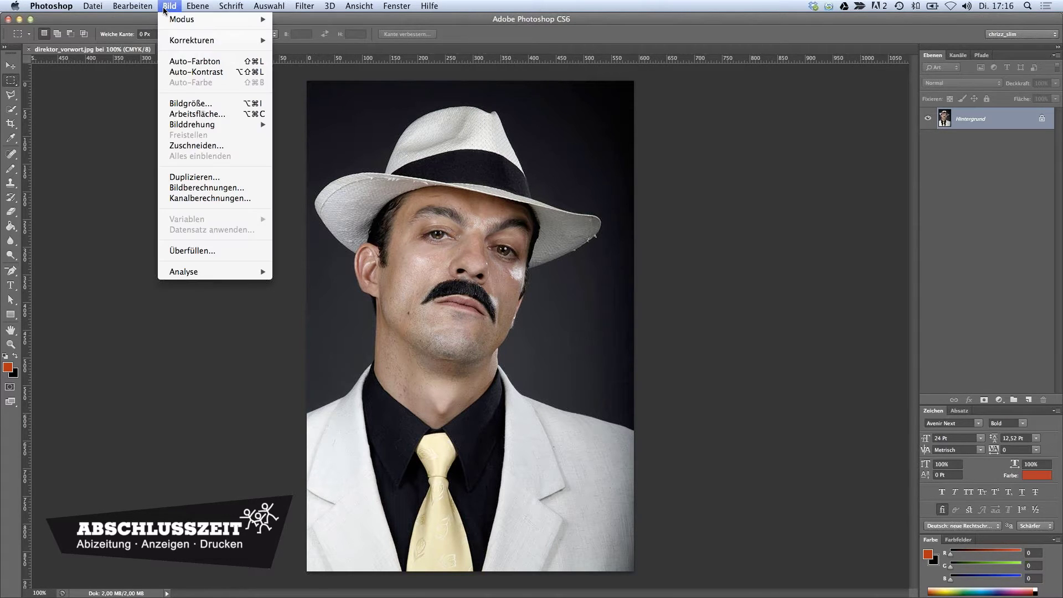
{"action": "mouse_move", "coordinate": [176, 40]}
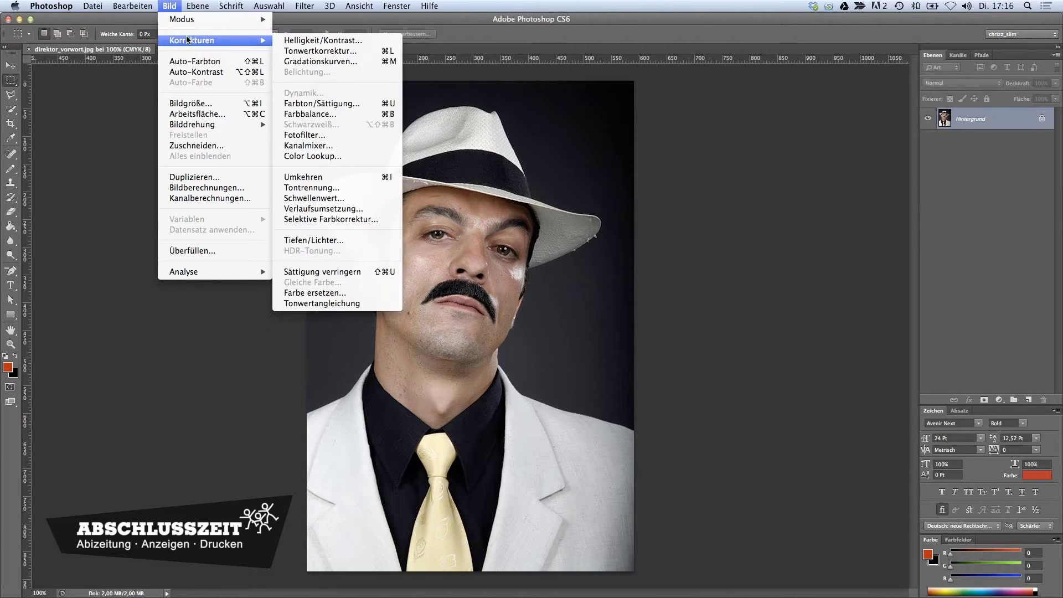
{"action": "left_click", "coordinate": [326, 41]}
{"action": "left_click", "coordinate": [528, 273]}
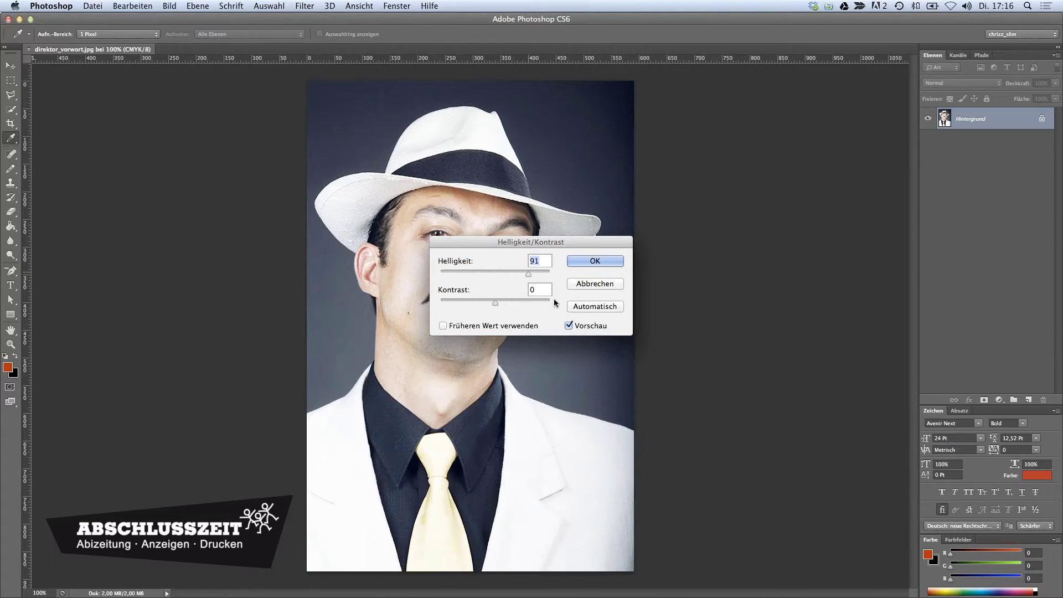
{"action": "left_click_drag", "start_coordinate": [523, 244], "coordinate": [521, 272]}
{"action": "left_click", "coordinate": [595, 289]}
{"action": "key", "text": "m"}
{"action": "key", "text": "super+s"}
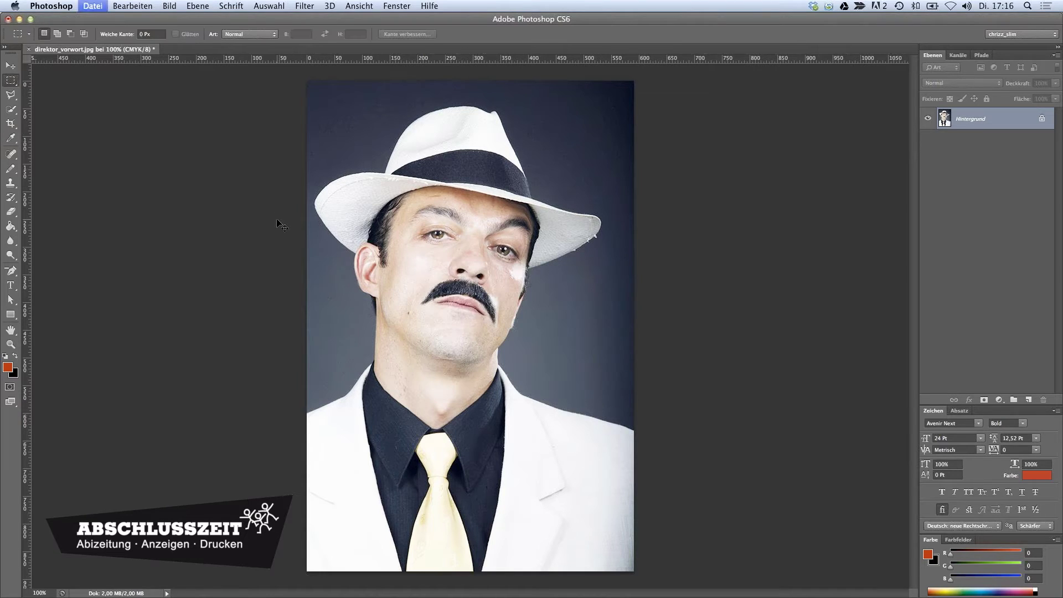
Return to InDesign and update the modified link of direktor_vorwort.jpg on page 1
{"action": "key", "text": "super+Tab"}
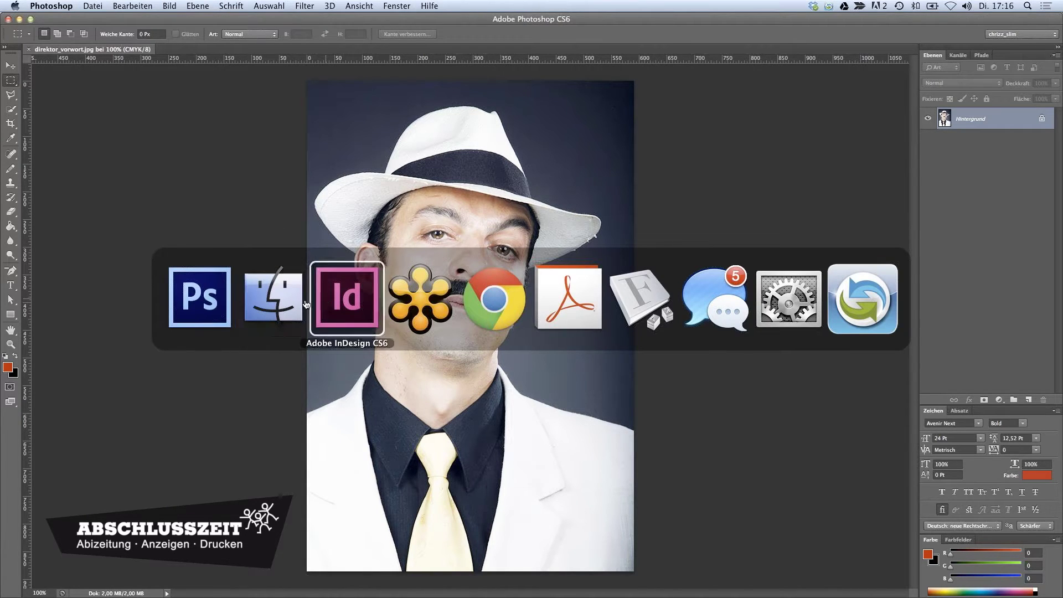
{"action": "left_click", "coordinate": [281, 304]}
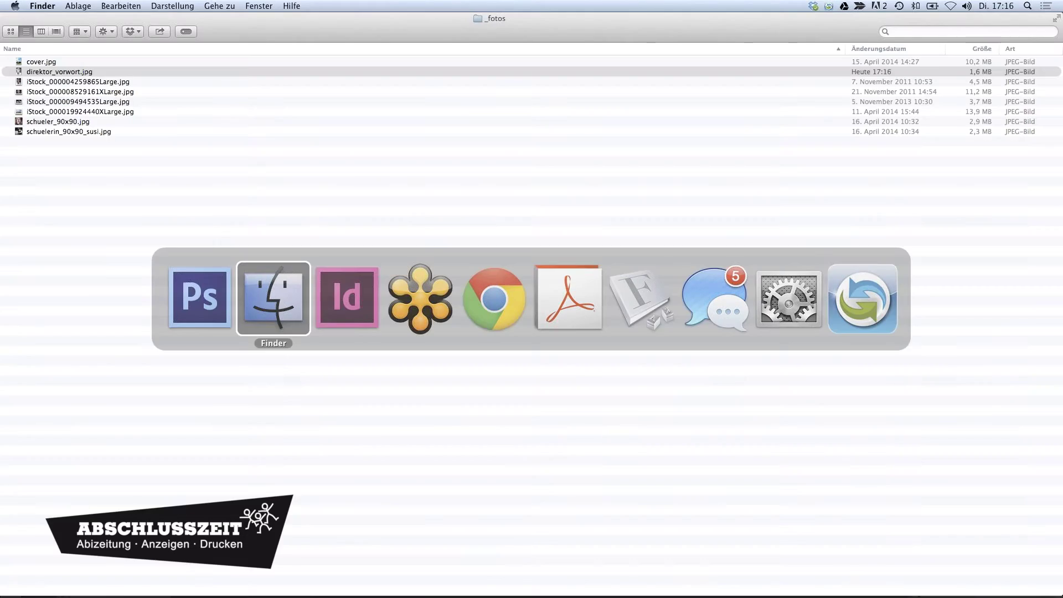
{"action": "key", "text": "super+Tab"}
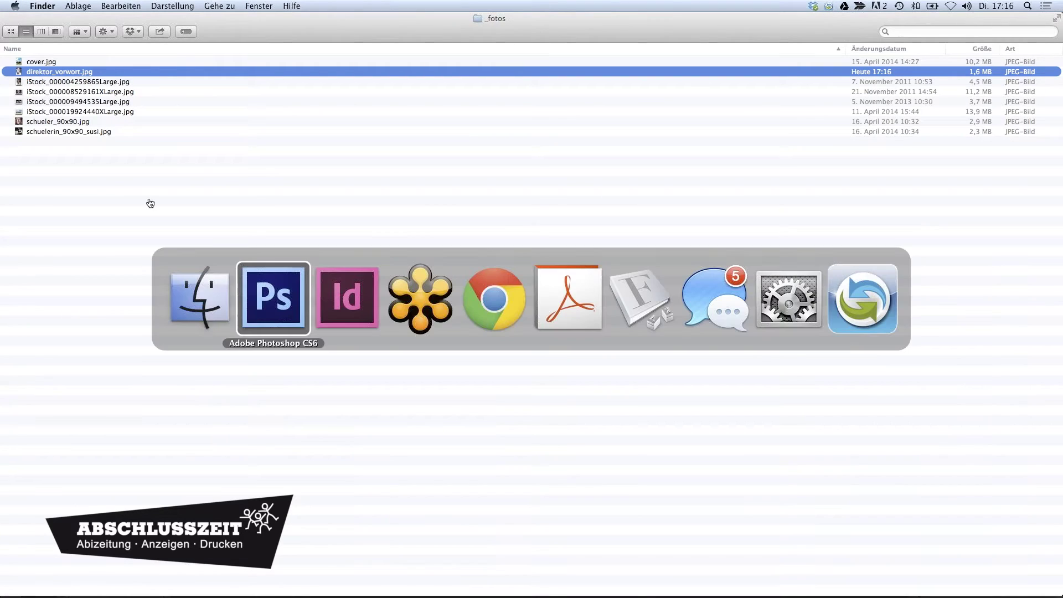
{"action": "left_click", "coordinate": [339, 325]}
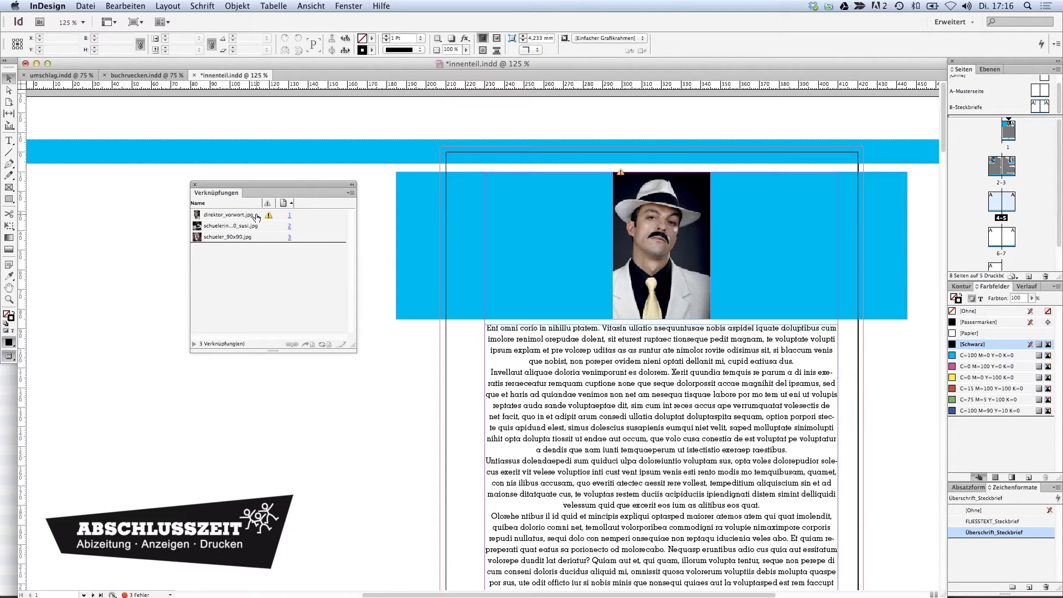
{"action": "left_click", "coordinate": [260, 216]}
{"action": "left_click", "coordinate": [268, 216]}
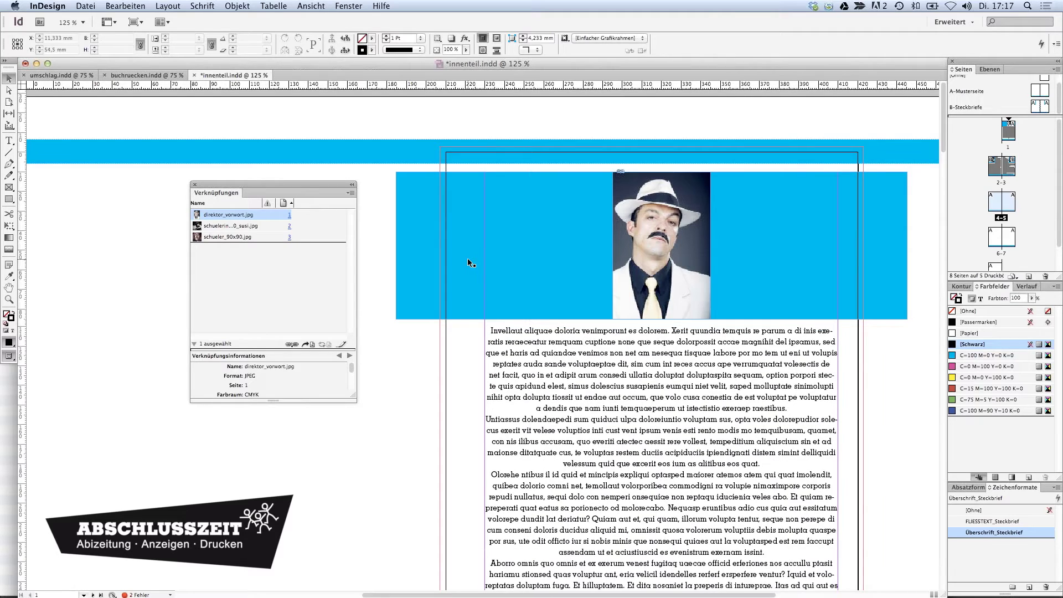
Select the main text frame on page 2, clear of the links window, and save the document
{"action": "scroll", "coordinate": [468, 258], "scroll_direction": "down", "scroll_amount": 20}
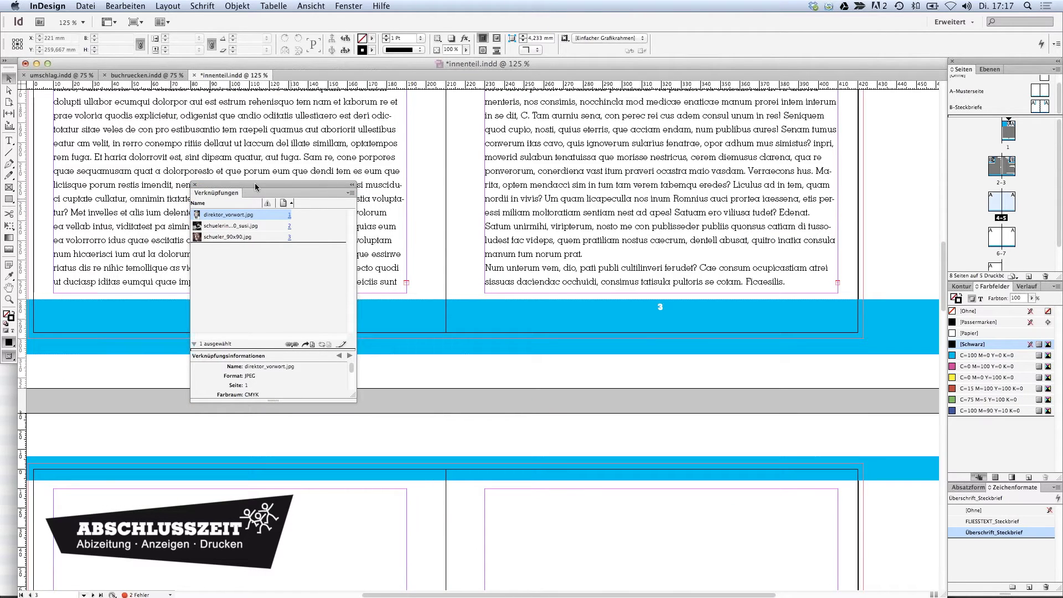
{"action": "left_click_drag", "start_coordinate": [267, 185], "coordinate": [777, 370]}
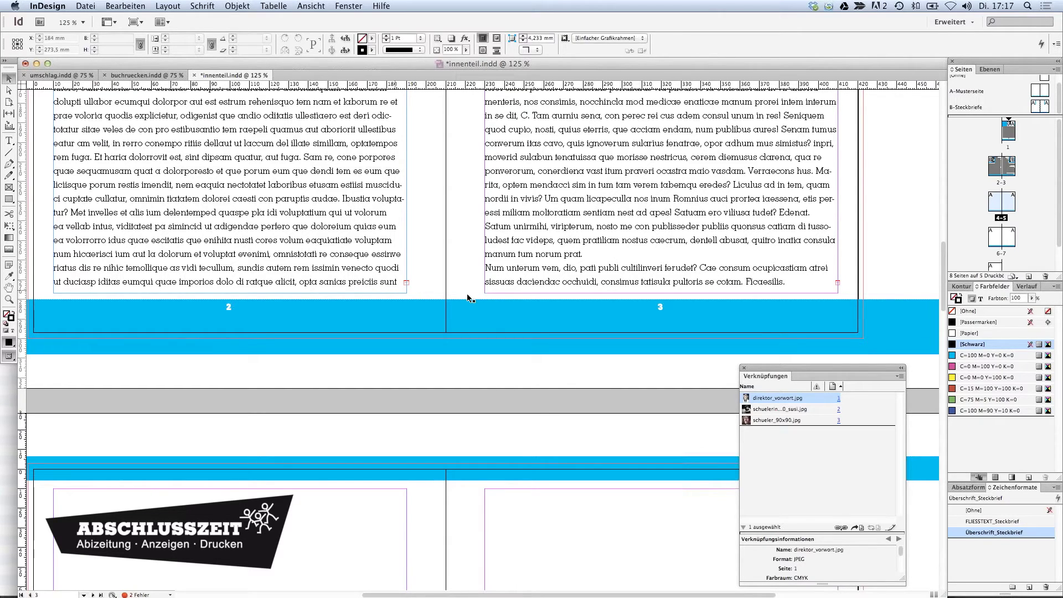
{"action": "left_click", "coordinate": [408, 284]}
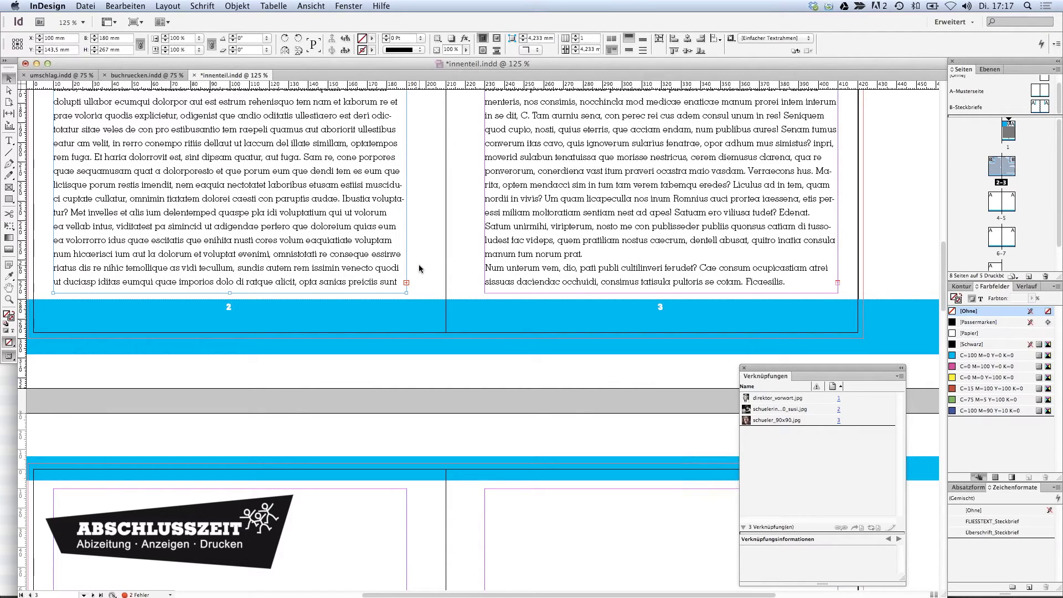
{"action": "key", "text": "super+s"}
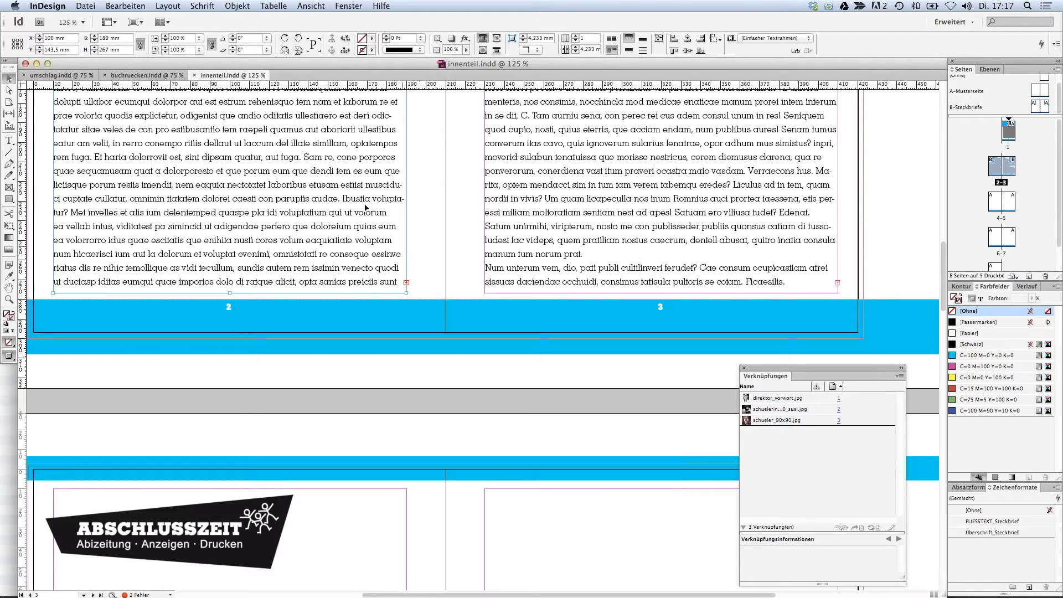
Start exporting the document as Adobe PDF (Druck) named innenteil into Webinar_AZ, using the [PDF/X-3:2002] preset
{"action": "left_click", "coordinate": [88, 7]}
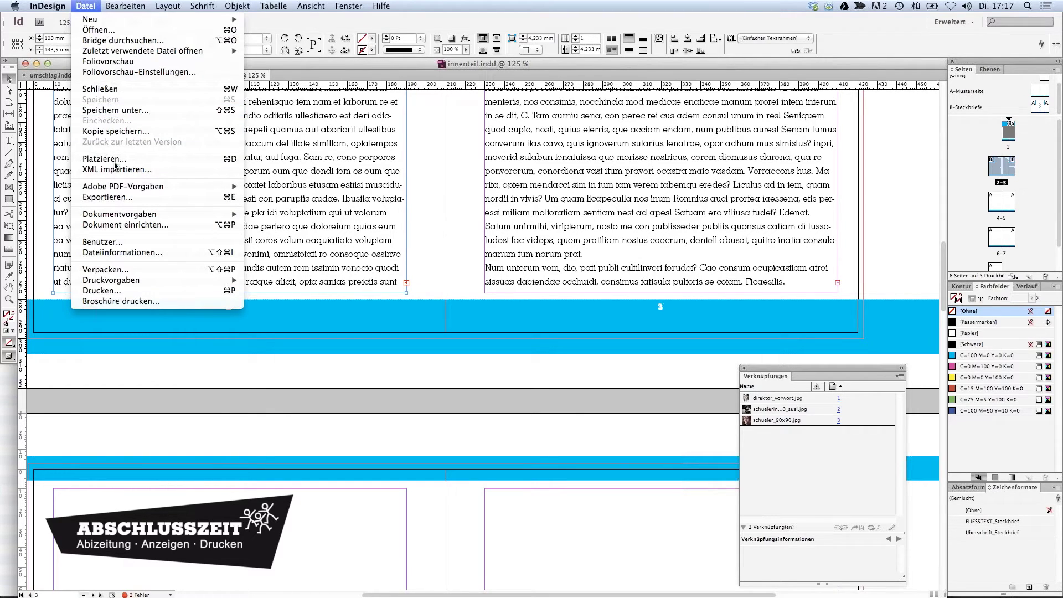
{"action": "left_click", "coordinate": [123, 197]}
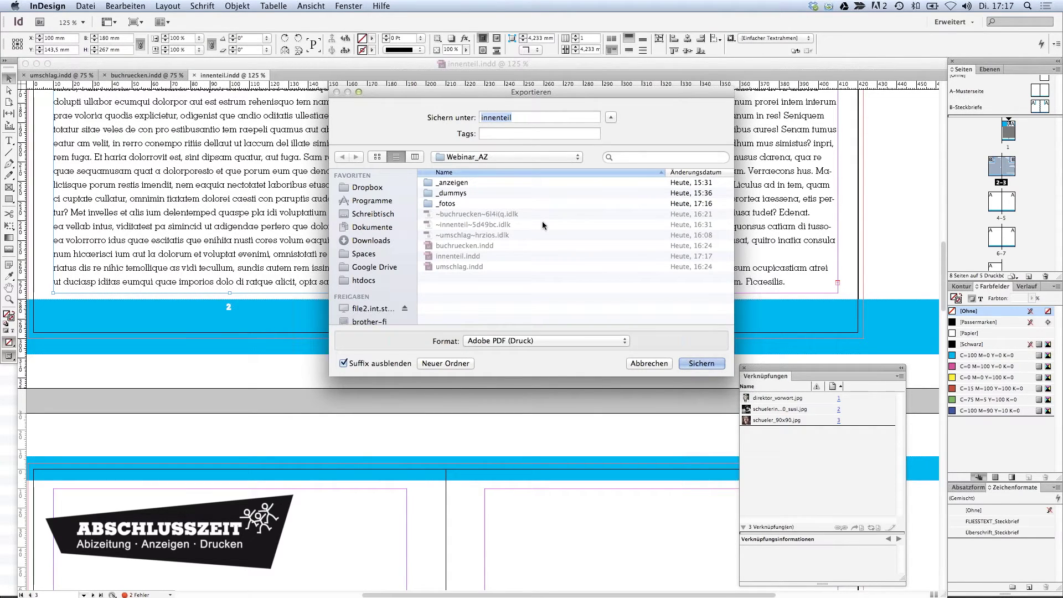
{"action": "left_click", "coordinate": [707, 365]}
{"action": "left_click_drag", "start_coordinate": [350, 156], "coordinate": [476, 111]}
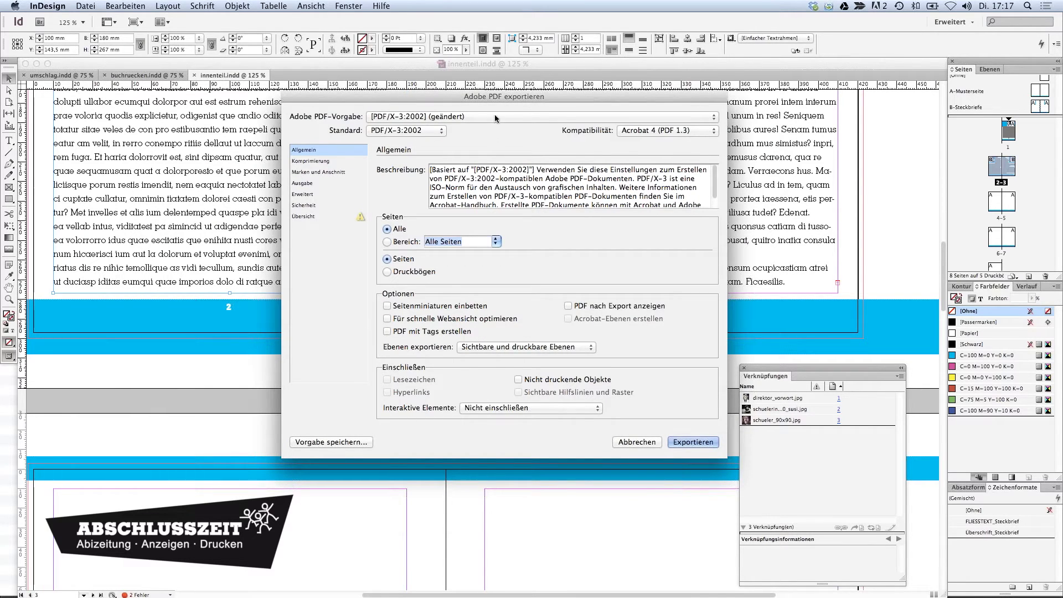
{"action": "left_click", "coordinate": [492, 119]}
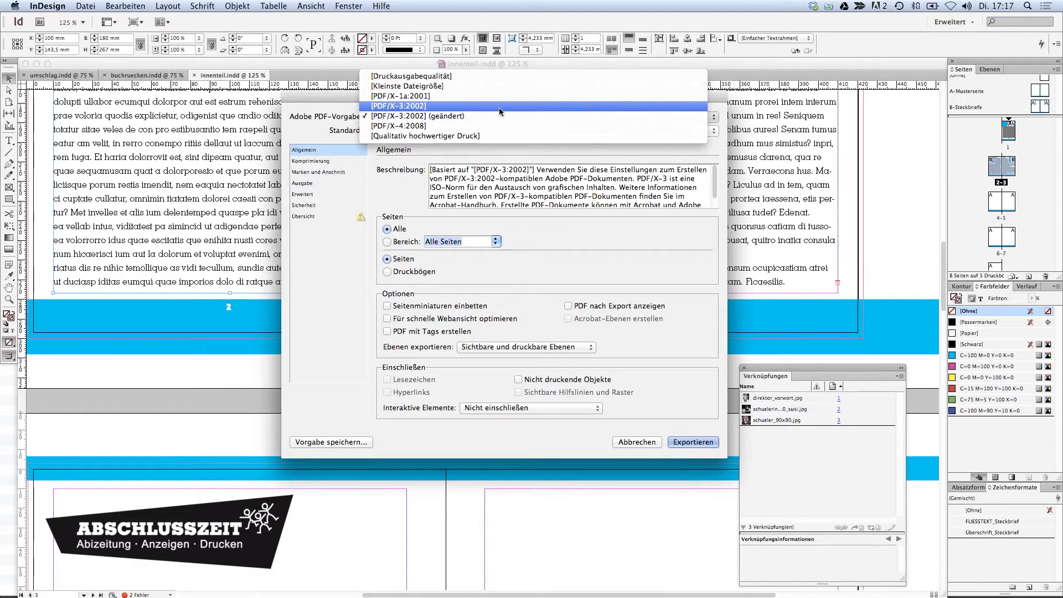
{"action": "left_click", "coordinate": [431, 106]}
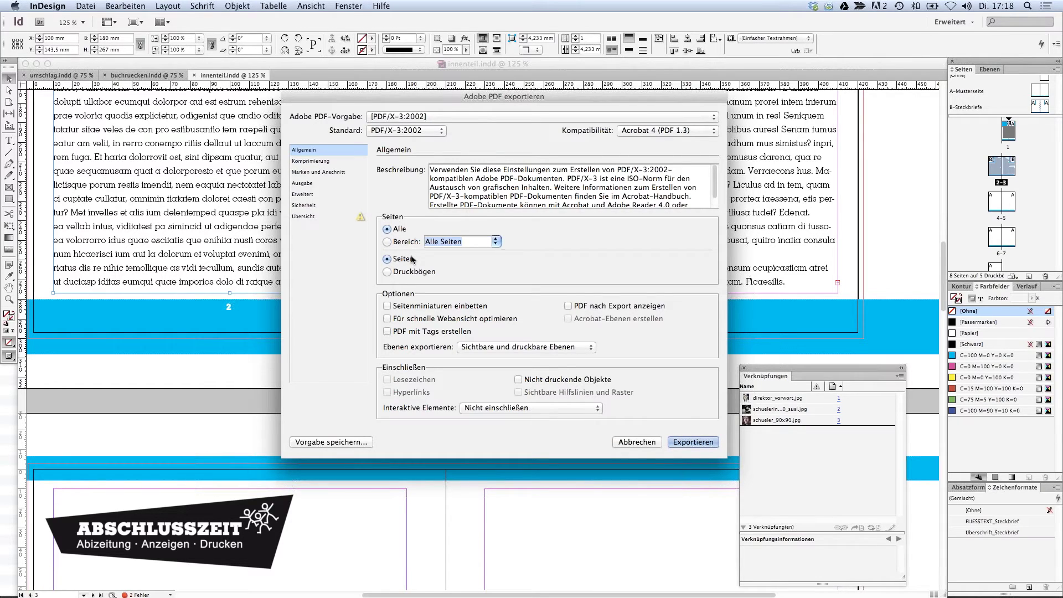
Apply the document's bleed settings to the PDF export and review the output, advanced, security, overview and general settings
{"action": "left_click", "coordinate": [327, 172]}
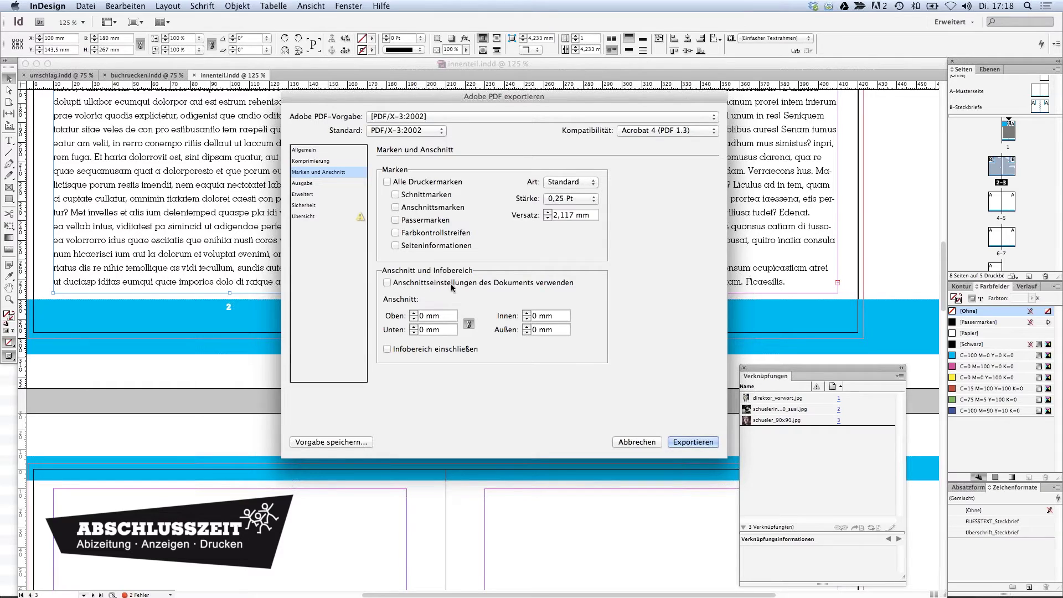
{"action": "left_click", "coordinate": [386, 282]}
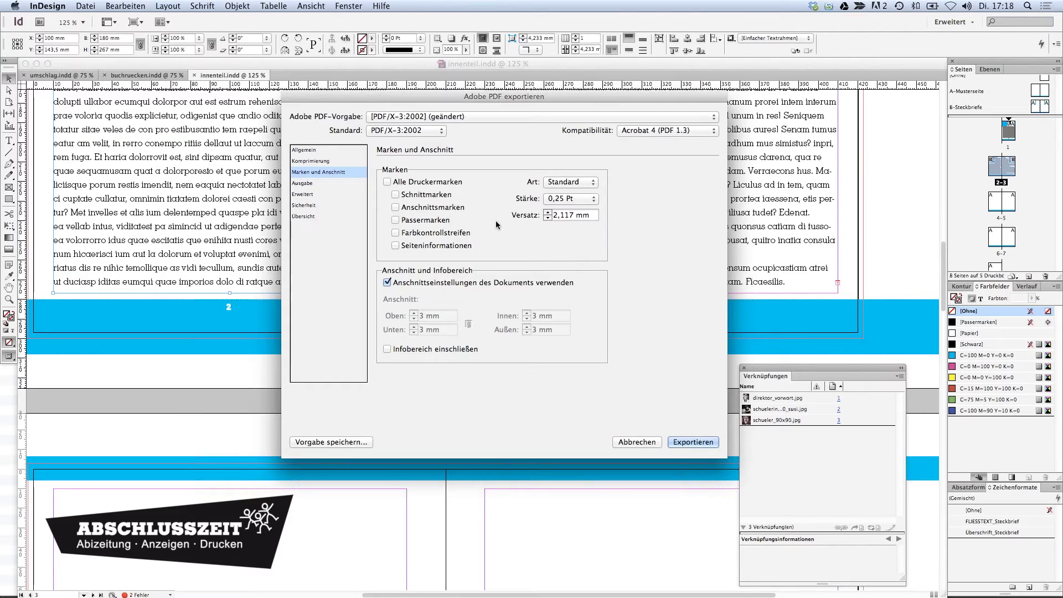
{"action": "left_click", "coordinate": [308, 184]}
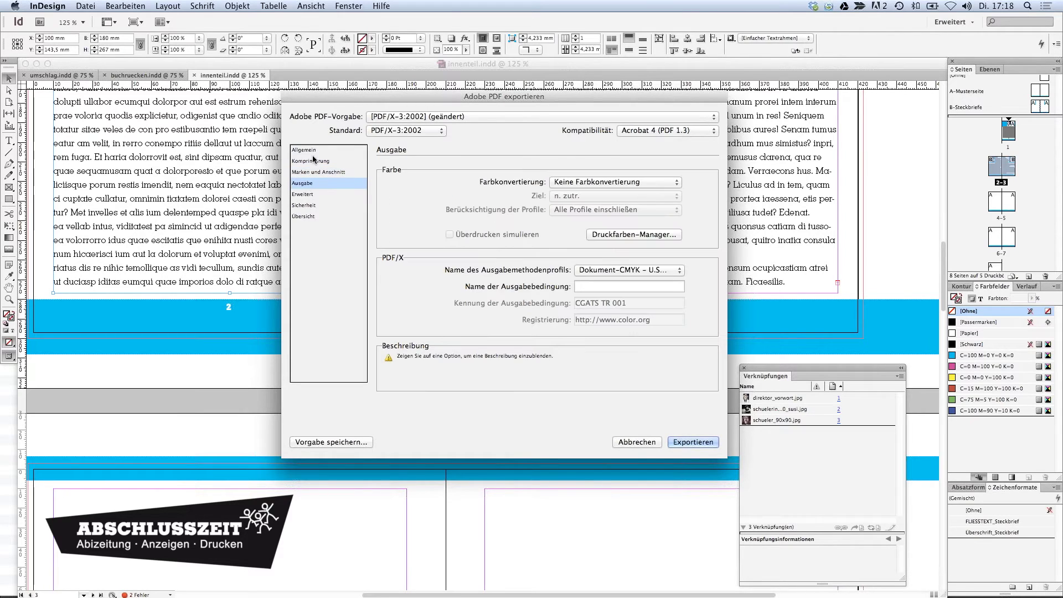
{"action": "left_click", "coordinate": [320, 194]}
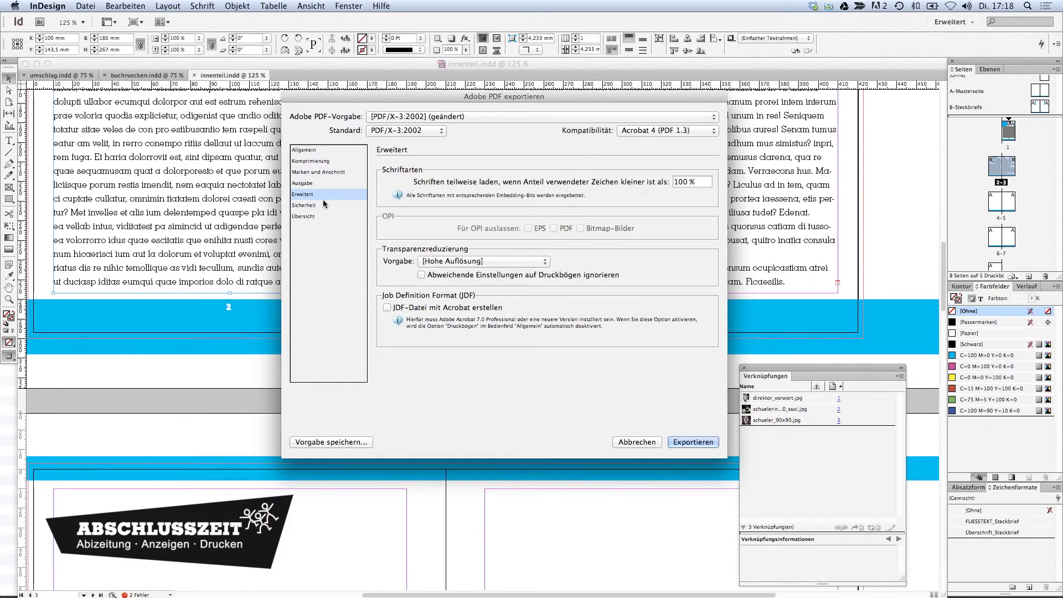
{"action": "left_click", "coordinate": [323, 205]}
{"action": "left_click", "coordinate": [334, 217]}
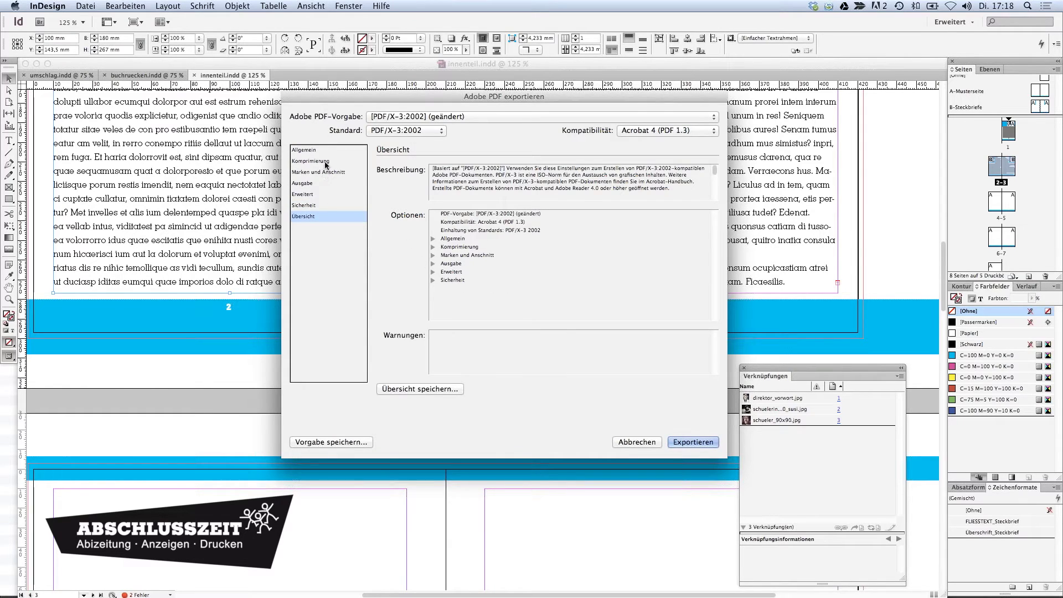
{"action": "left_click", "coordinate": [310, 150]}
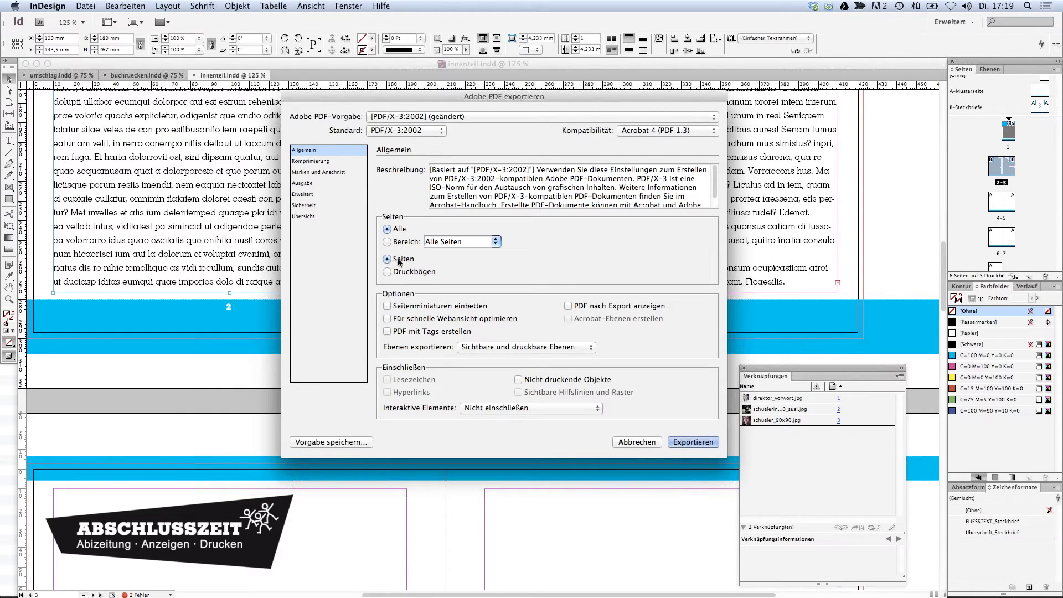
{"action": "left_click", "coordinate": [329, 173]}
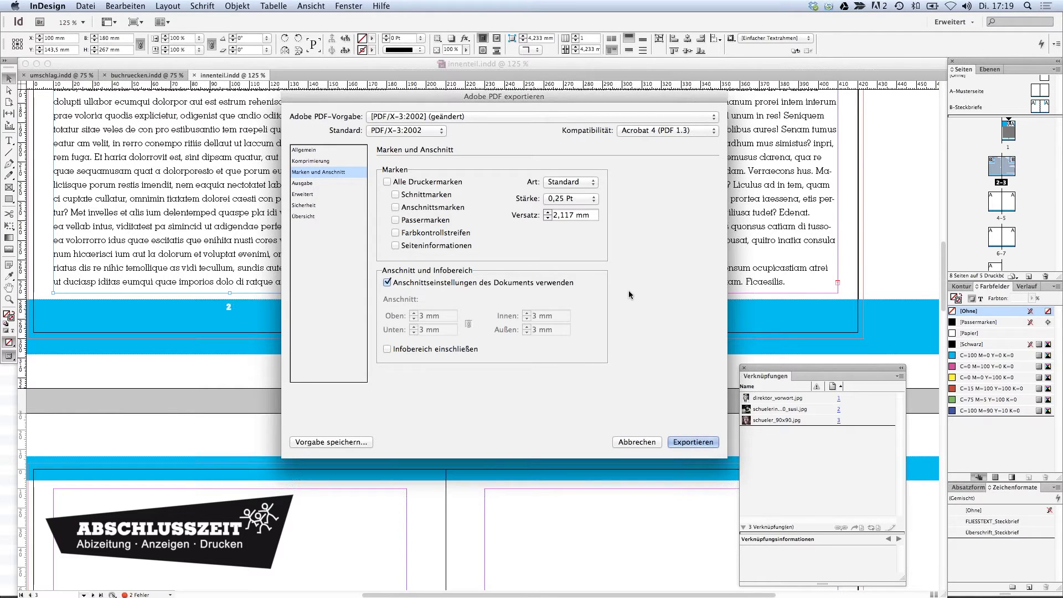
Try to export the PDF, but cancel at the overset text warning
{"action": "left_click", "coordinate": [686, 438]}
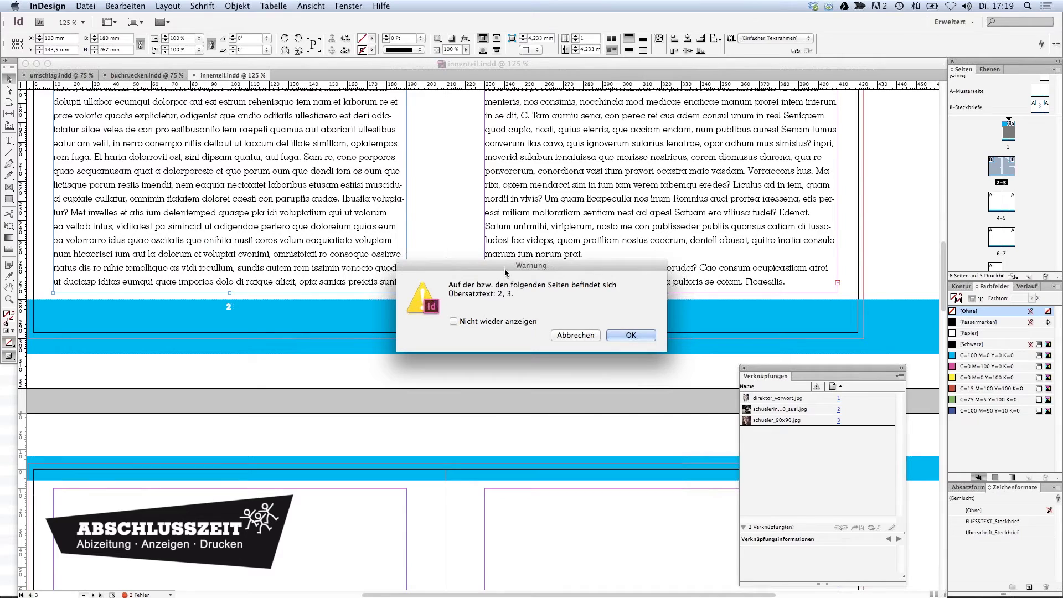
{"action": "left_click_drag", "start_coordinate": [496, 270], "coordinate": [412, 310]}
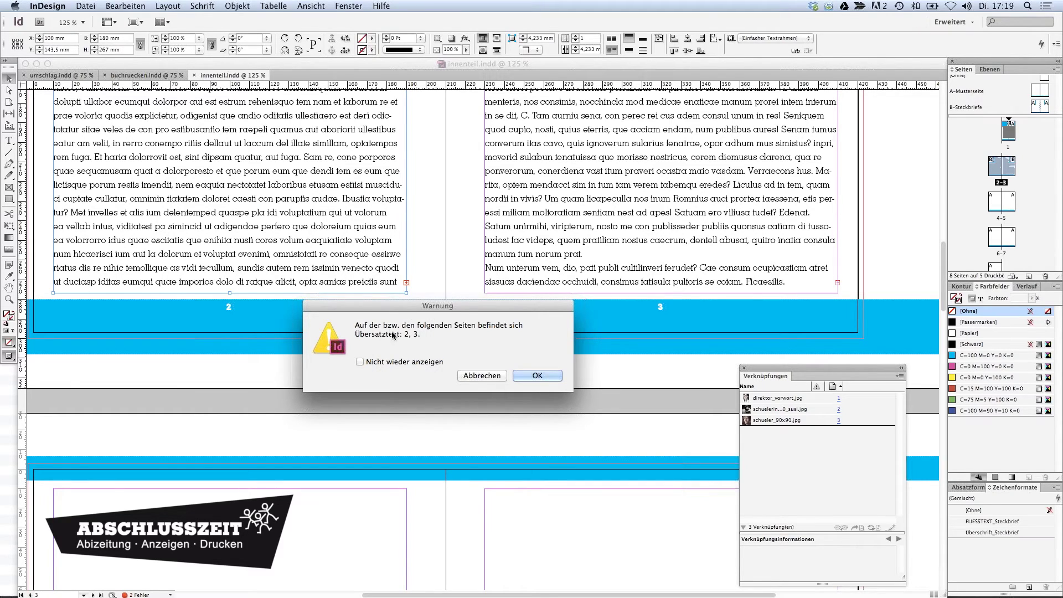
{"action": "left_click", "coordinate": [477, 375]}
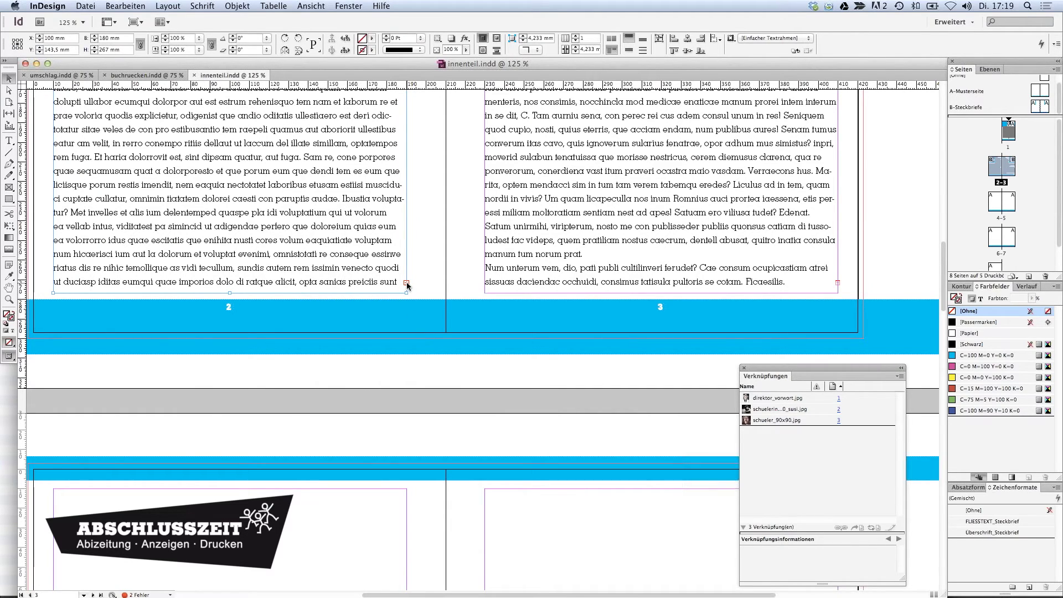
Flow the overset text of the page 2 frame into an additional text frame overlapping page 3
{"action": "scroll", "coordinate": [282, 331], "scroll_direction": "up", "scroll_amount": 3}
{"action": "scroll", "coordinate": [282, 331], "scroll_direction": "up", "scroll_amount": 5}
{"action": "left_click", "coordinate": [406, 489]}
{"action": "left_click", "coordinate": [420, 377]}
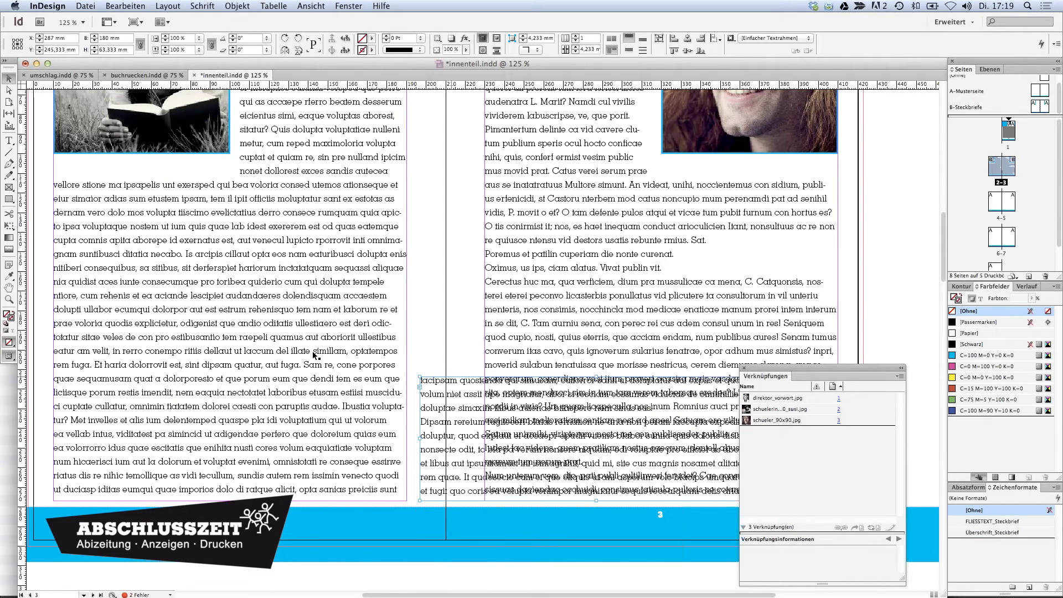
Delete about 14 lines of the page 2 text, starting in the first full-width line below the photo
{"action": "double_click", "coordinate": [232, 184]}
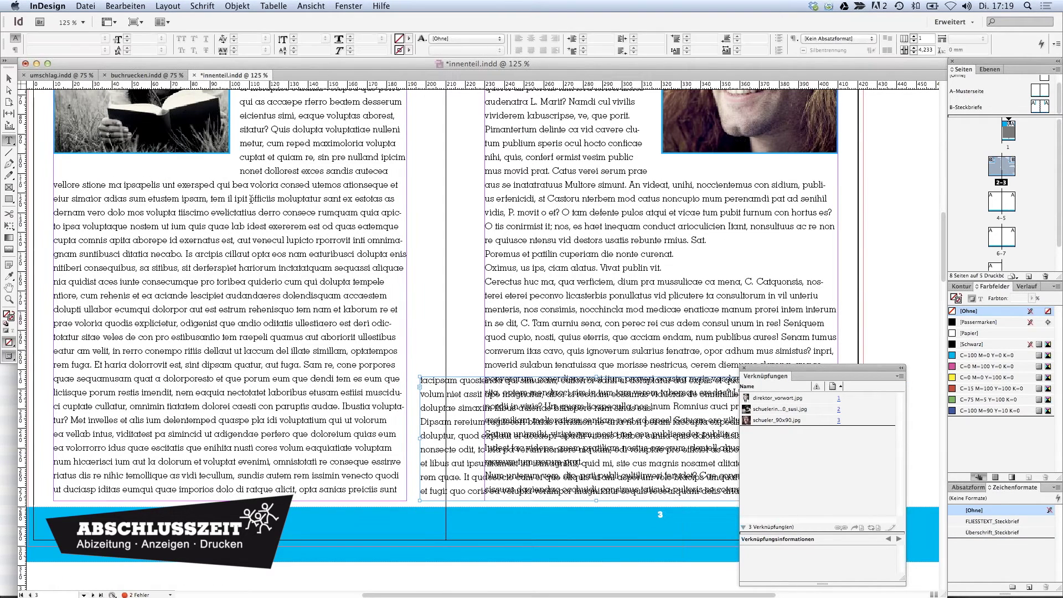
{"action": "key", "text": "shift+Down"}
{"action": "key", "text": "shift+Down"}
{"action": "key", "text": "shift+Down"}
{"action": "key", "text": "shift+Down"}
{"action": "key", "text": "shift+Down"}
{"action": "key", "text": "shift+Down"}
{"action": "key", "text": "shift+Down"}
{"action": "key", "text": "shift+Down"}
{"action": "key", "text": "shift+Down"}
{"action": "key", "text": "shift+Down"}
{"action": "key", "text": "shift+Down"}
{"action": "key", "text": "shift+Down"}
{"action": "key", "text": "shift+Down"}
{"action": "key", "text": "shift+Down"}
{"action": "key", "text": "BackSpace"}
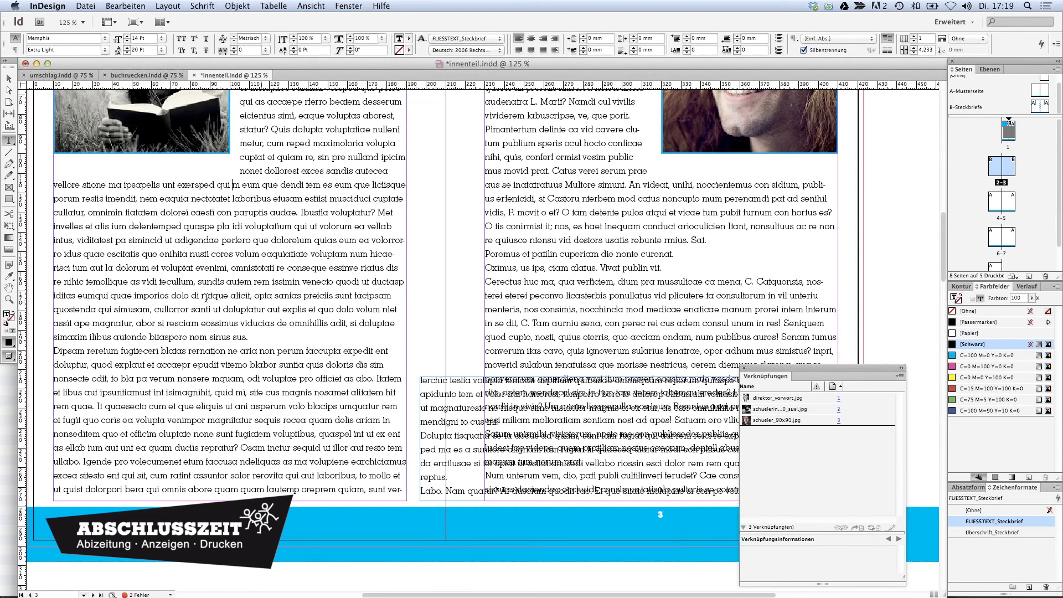
Delete a second passage from the middle of the page 2 text and remove the emptied overflow frame overlapping page 3
{"action": "left_click_drag", "start_coordinate": [151, 219], "coordinate": [262, 447]}
{"action": "key", "text": "BackSpace"}
{"action": "key", "text": "Escape"}
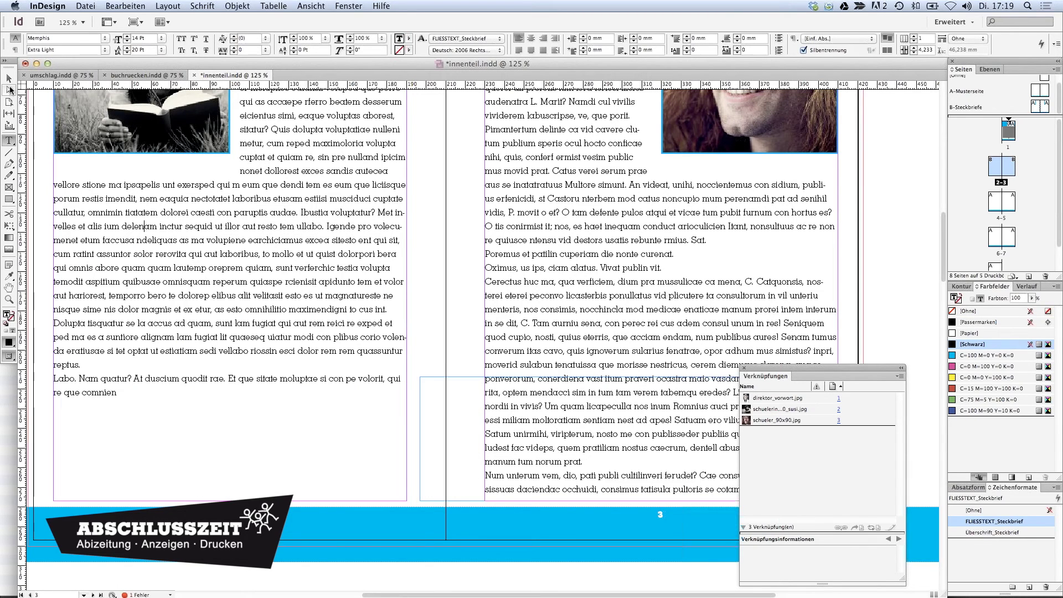
{"action": "left_click", "coordinate": [616, 376]}
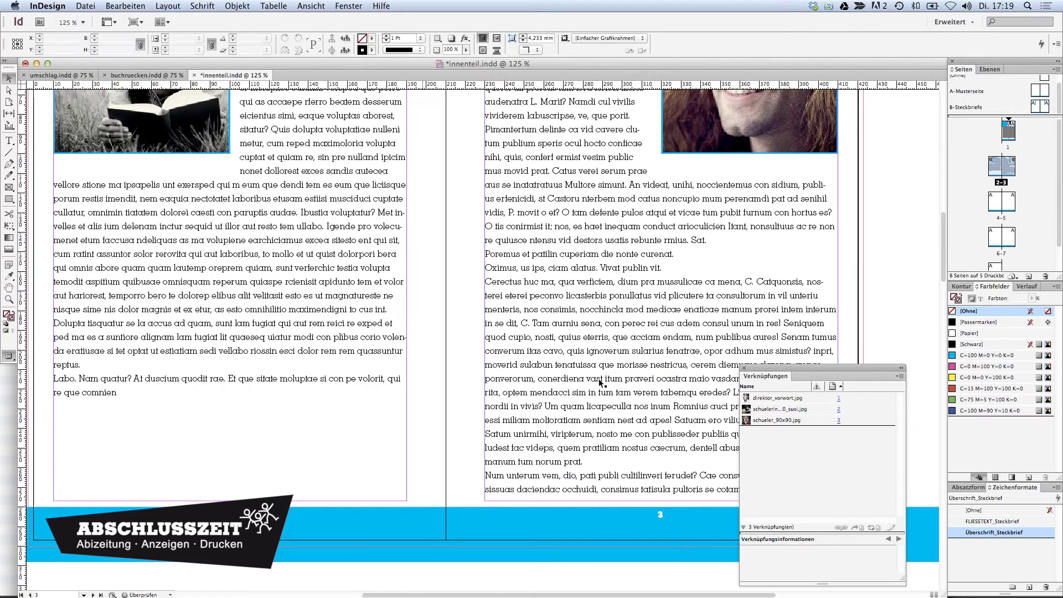
Shorten the page 3 text by deleting two multi-line passages below the photo so that it fits its frame
{"action": "double_click", "coordinate": [517, 212]}
{"action": "left_click_drag", "start_coordinate": [517, 212], "coordinate": [652, 406]}
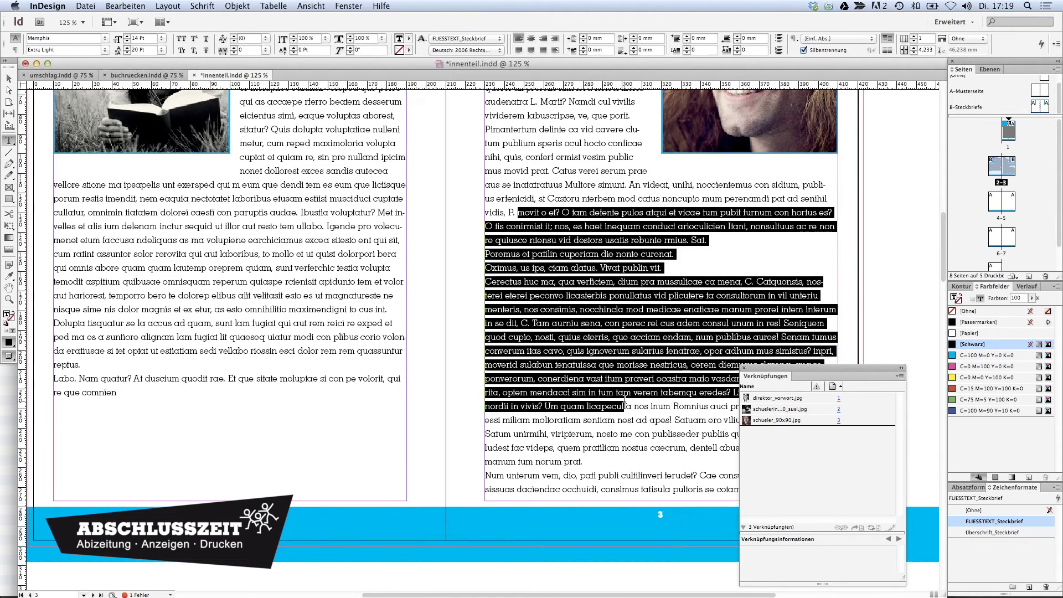
{"action": "key", "text": "BackSpace"}
{"action": "left_click_drag", "start_coordinate": [548, 267], "coordinate": [486, 420]}
{"action": "key", "text": "BackSpace"}
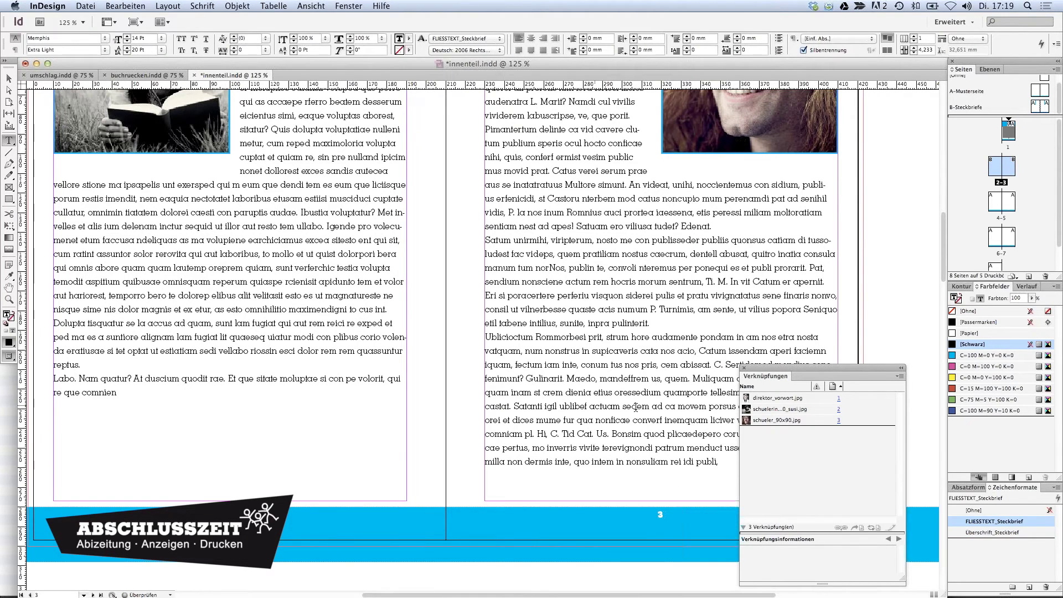
Move the links window clear of page 3 and check the text frames on pages 2 and 3 for overset text
{"action": "left_click_drag", "start_coordinate": [751, 376], "coordinate": [912, 385]}
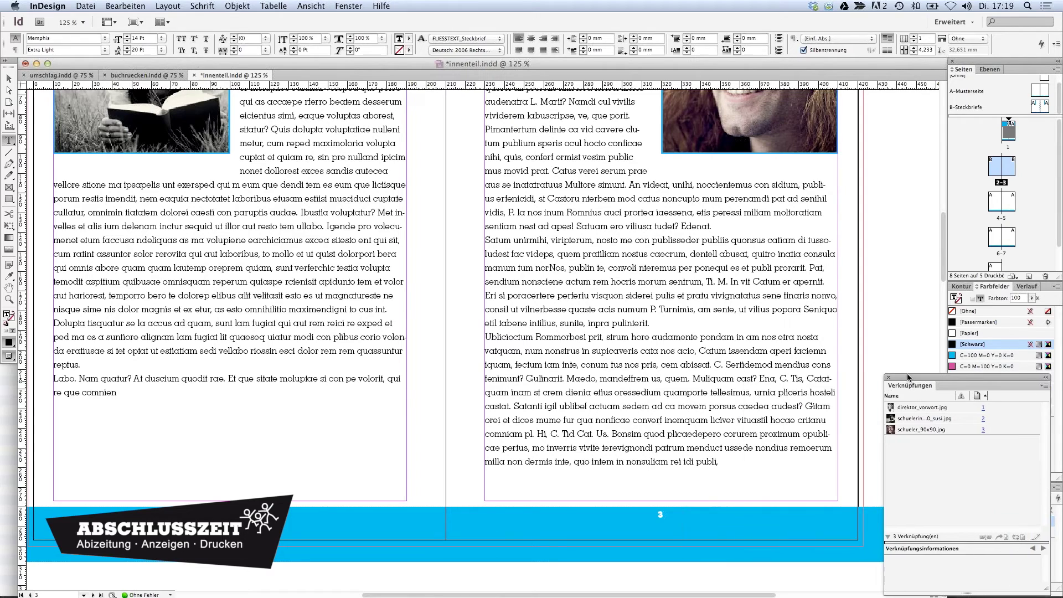
{"action": "left_click", "coordinate": [8, 78]}
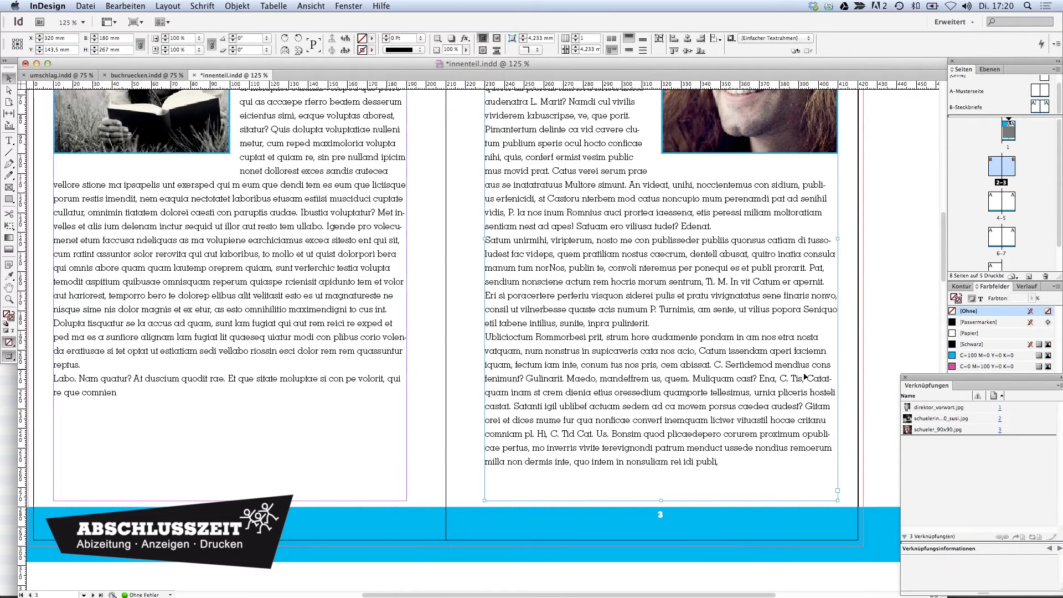
{"action": "left_click", "coordinate": [370, 453]}
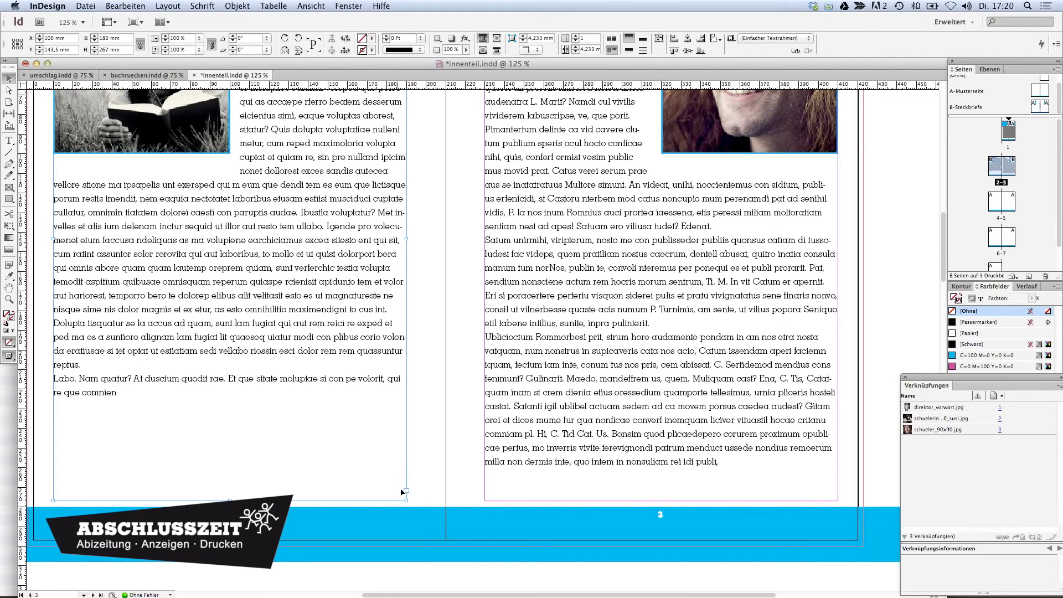
{"action": "left_click", "coordinate": [743, 491]}
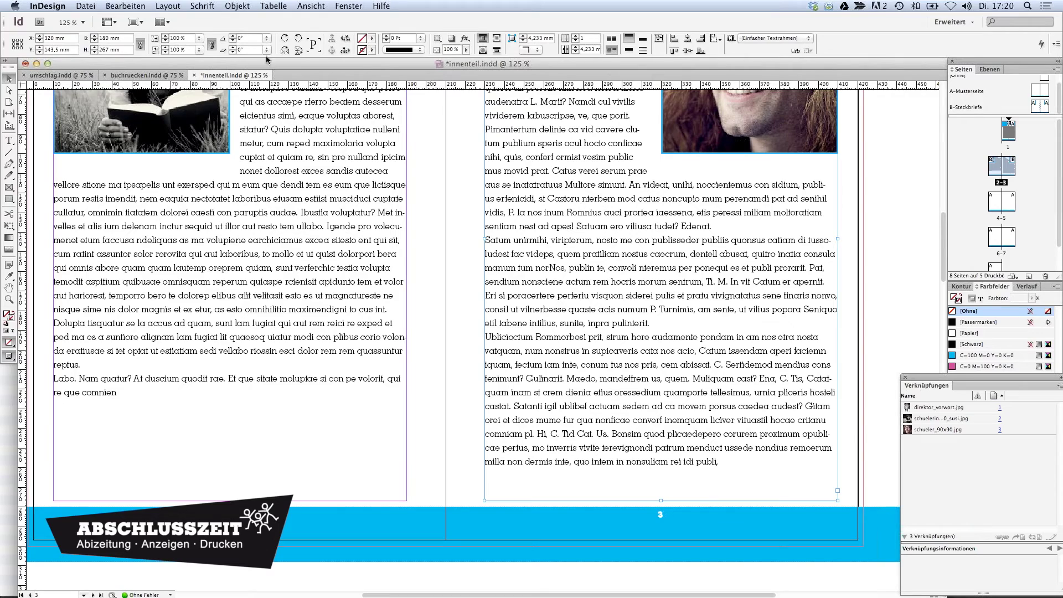
Set up an Adobe PDF (Druck) export named innenteil in the Webinar_AZ folder with the [PDF/X-3:2002] preset
{"action": "left_click", "coordinate": [86, 6]}
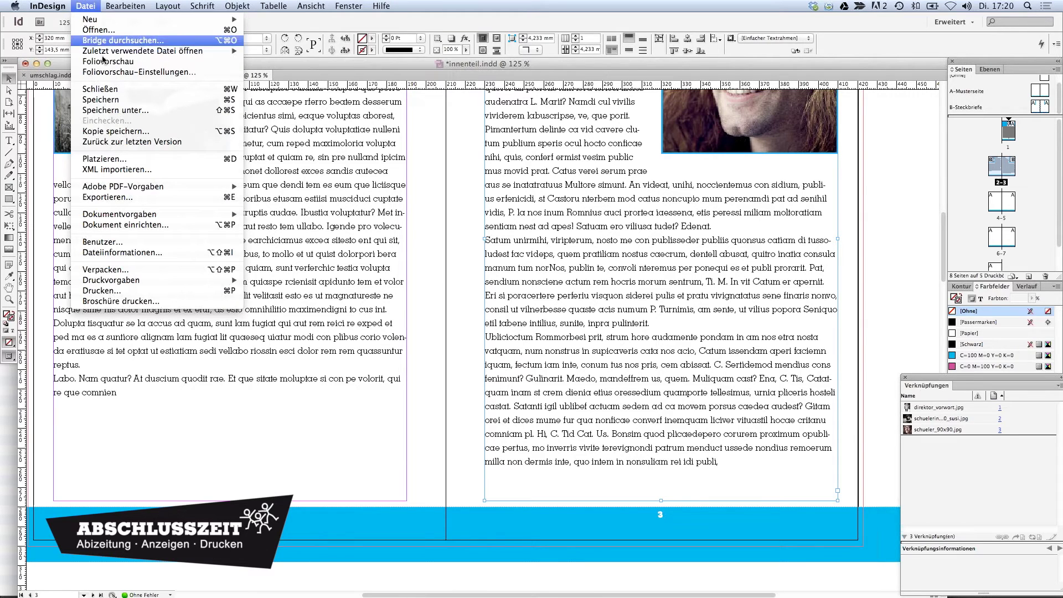
{"action": "left_click", "coordinate": [113, 198]}
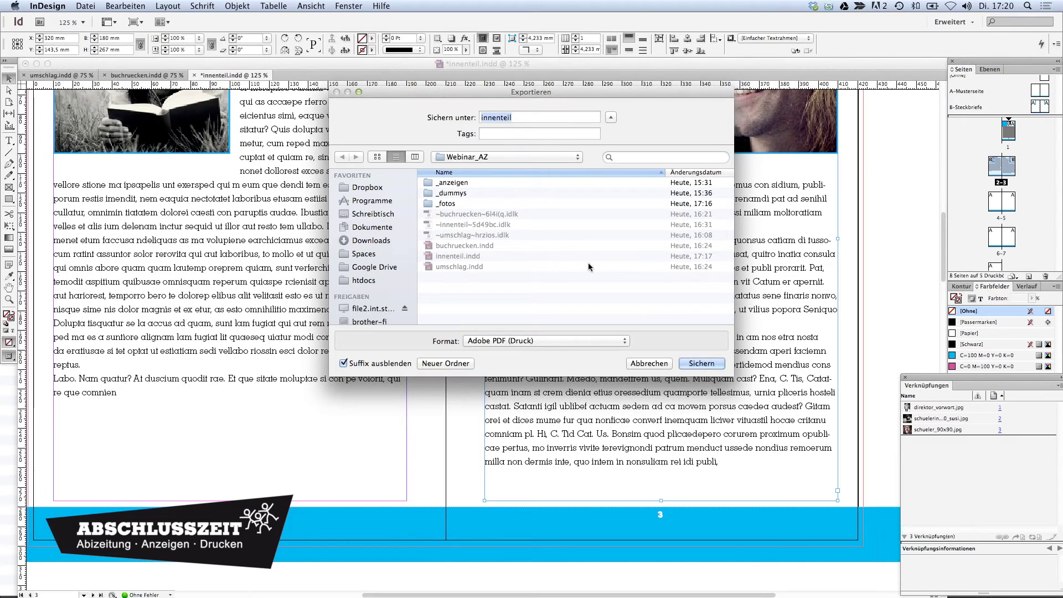
{"action": "left_click", "coordinate": [702, 363]}
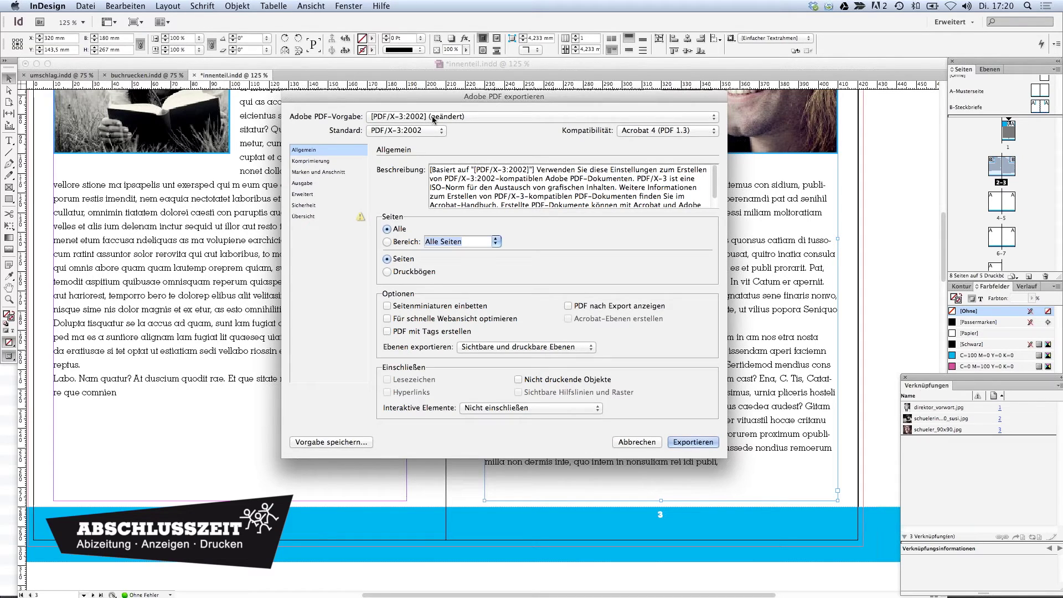
{"action": "left_click", "coordinate": [433, 119]}
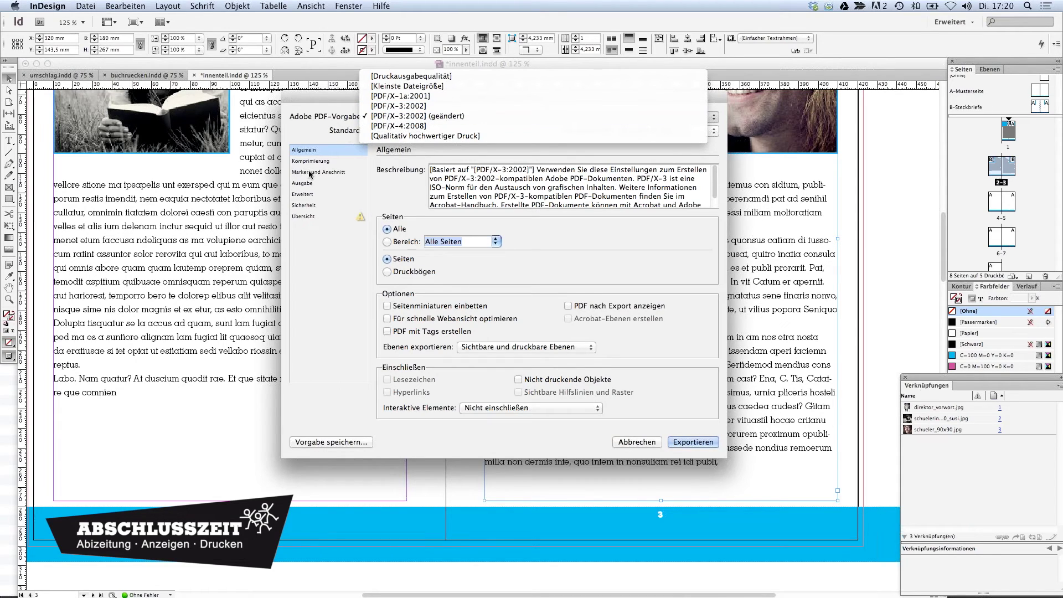
{"action": "left_click", "coordinate": [435, 107]}
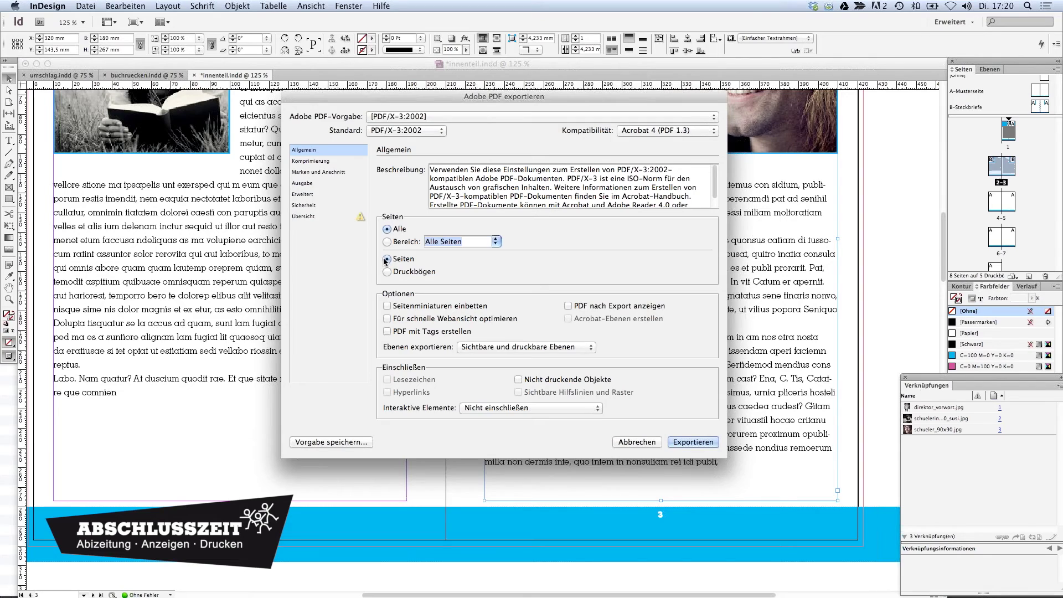
Turn on the use of the document's bleed settings without printer's marks and export the PDF
{"action": "left_click", "coordinate": [321, 173]}
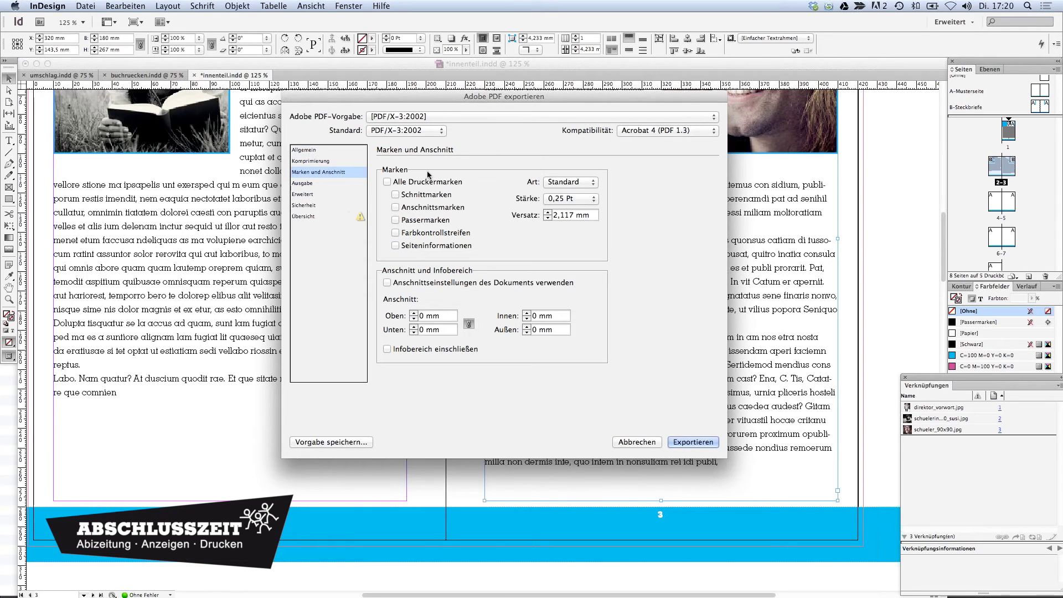
{"action": "left_click", "coordinate": [387, 282]}
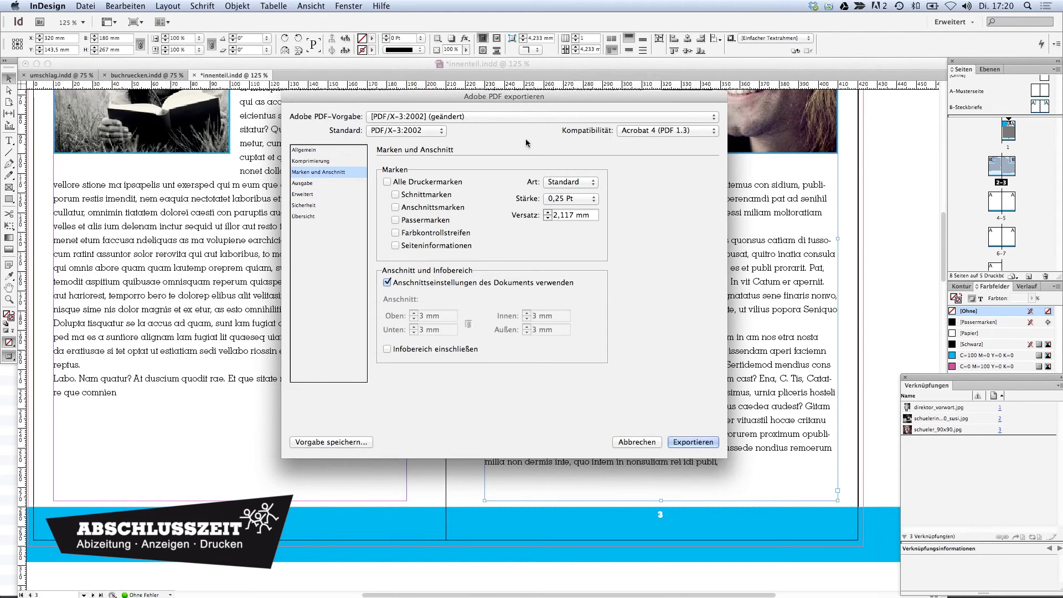
{"action": "left_click", "coordinate": [686, 443]}
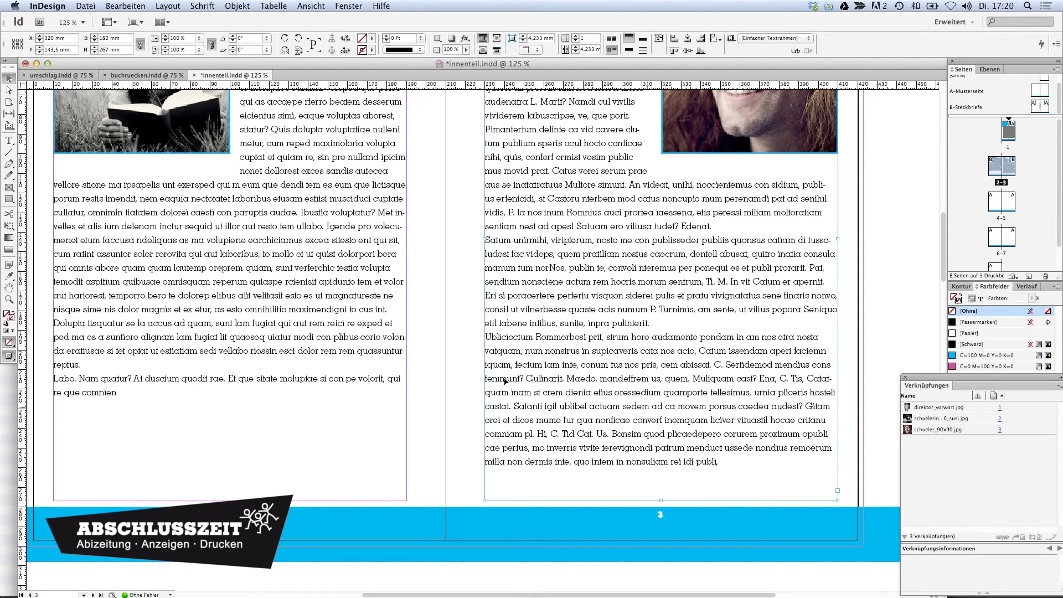
Switch to Finder, go up from the _fotos folder to Webinar_AZ and open the exported innenteil.pdf in Acrobat
{"action": "key", "text": "super+Tab"}
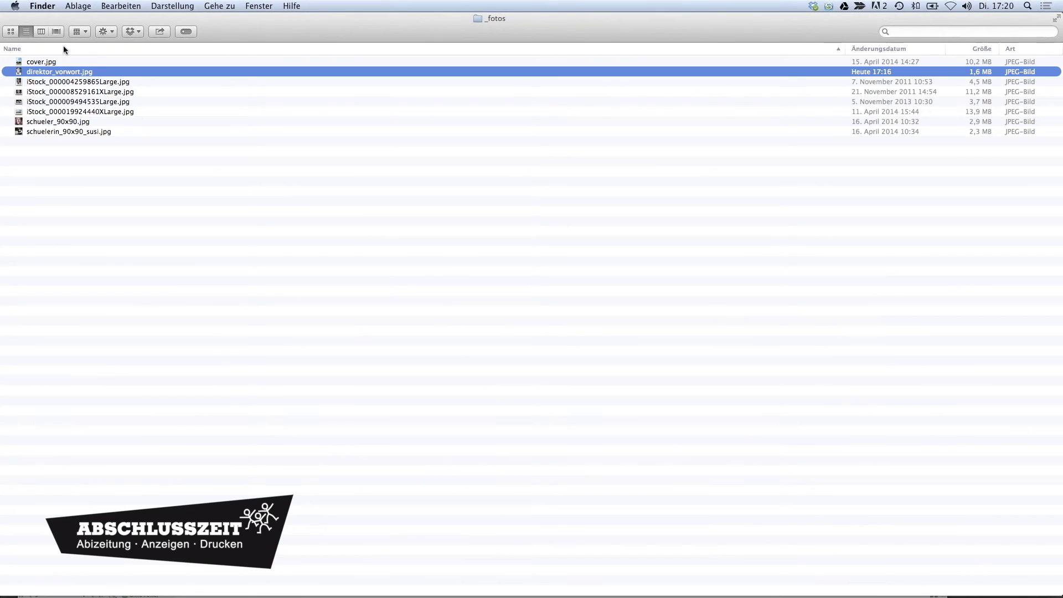
{"action": "left_click", "coordinate": [498, 22], "text": "super"}
{"action": "left_click", "coordinate": [498, 28]}
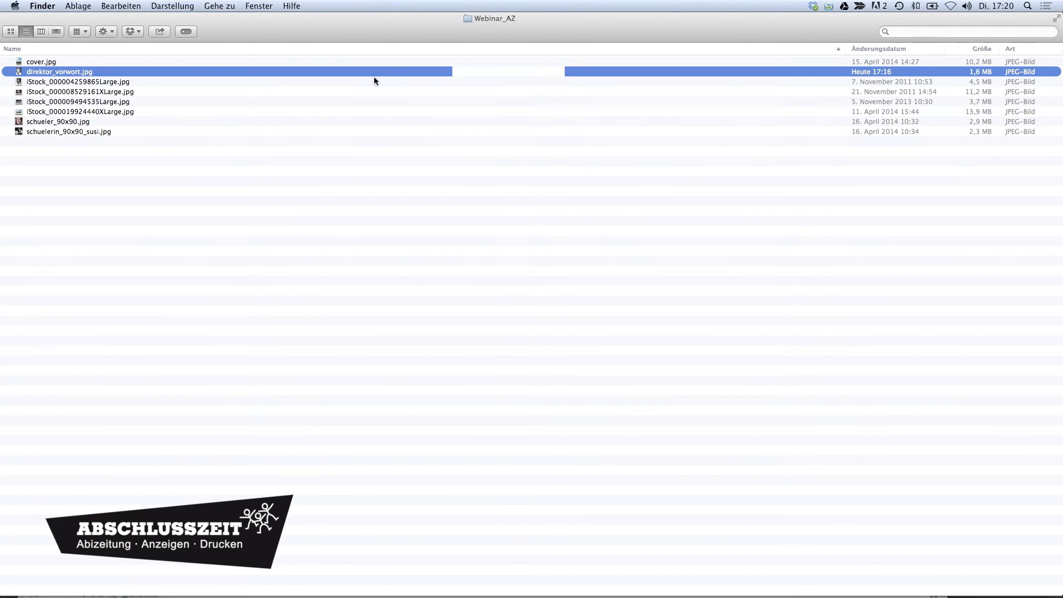
{"action": "double_click", "coordinate": [59, 143]}
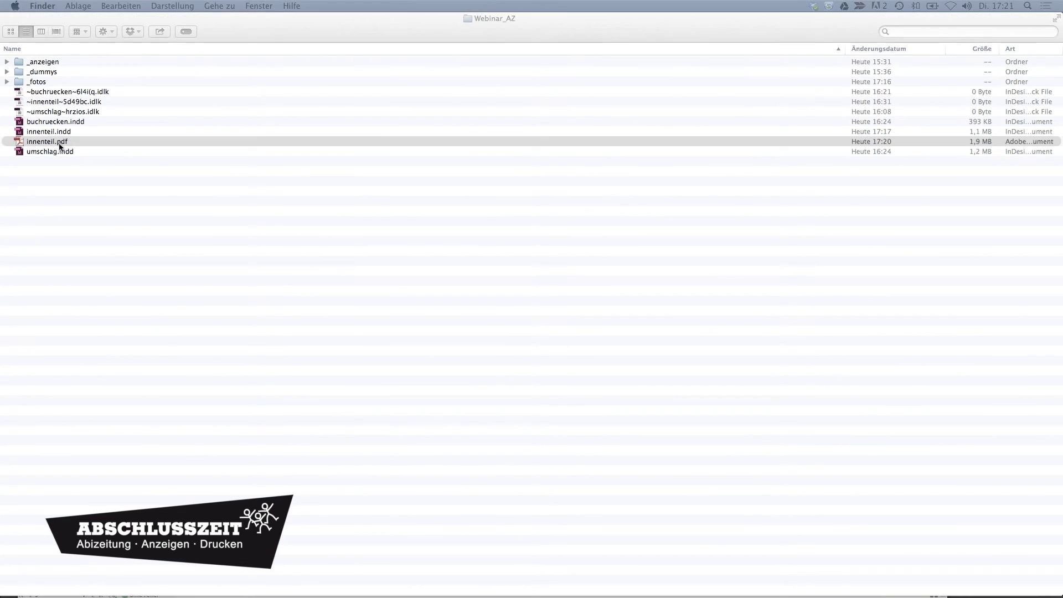
Look through the first pages of innenteil.pdf, enlarging the document window, to check the images, text and bleed areas
{"action": "scroll", "coordinate": [276, 161], "scroll_direction": "down", "scroll_amount": 6}
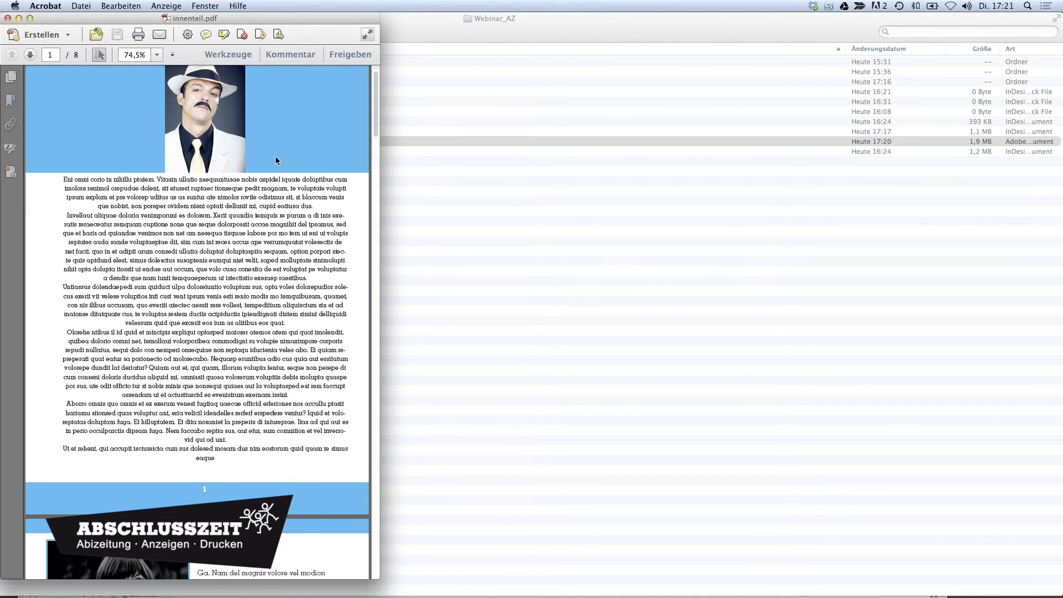
{"action": "scroll", "coordinate": [287, 177], "scroll_direction": "down", "scroll_amount": 20}
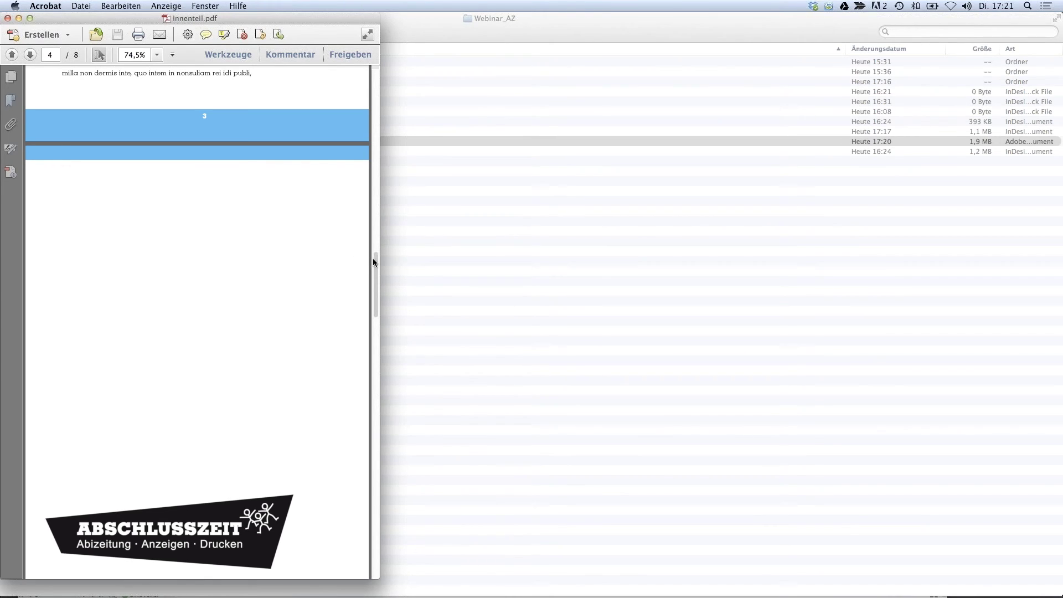
{"action": "left_click_drag", "start_coordinate": [465, 249], "coordinate": [942, 297]}
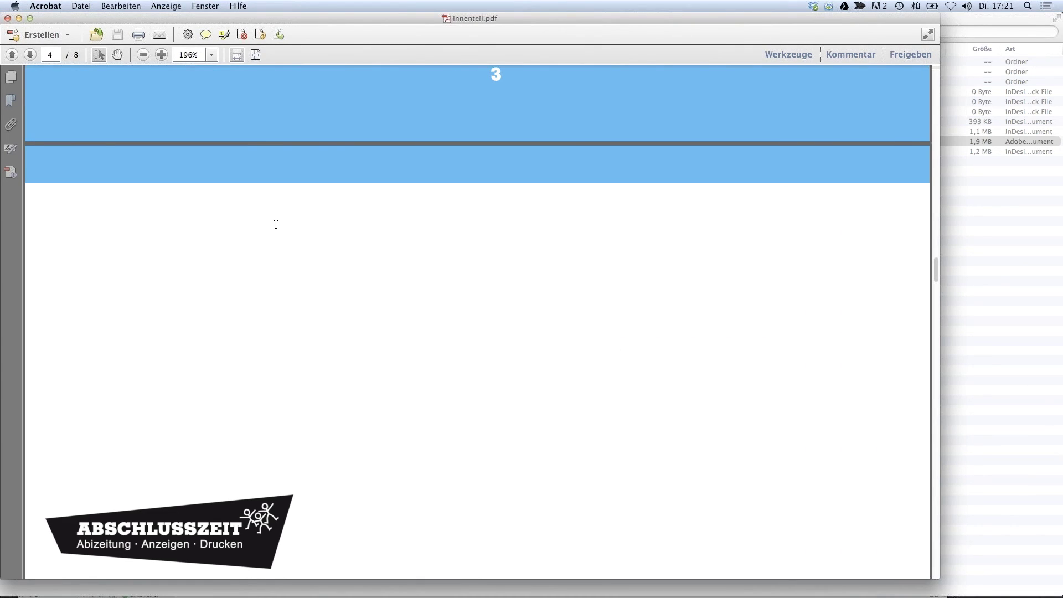
{"action": "scroll", "coordinate": [276, 224], "scroll_direction": "up", "scroll_amount": 5}
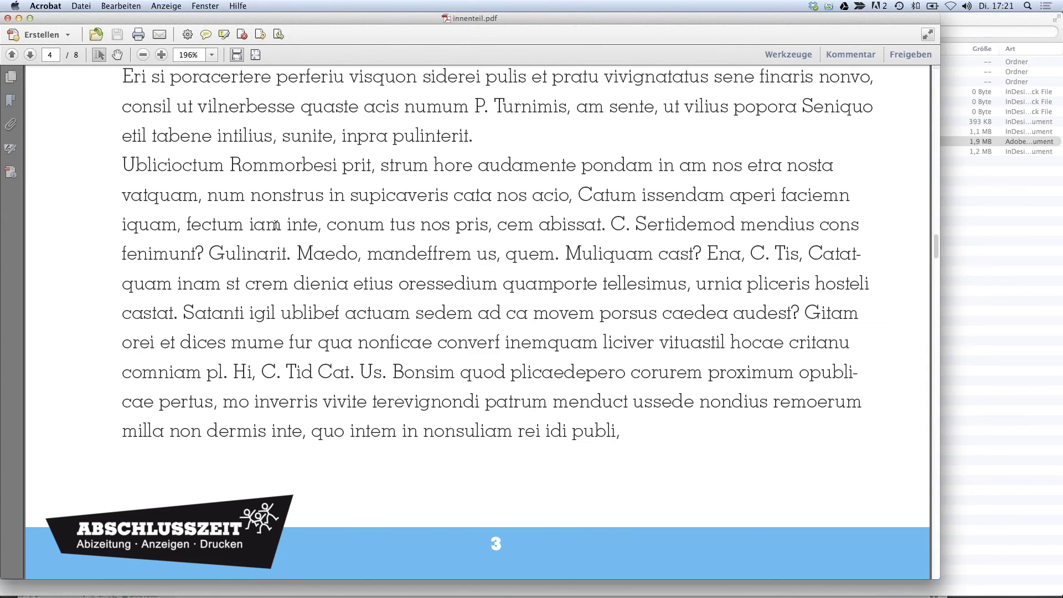
{"action": "scroll", "coordinate": [275, 224], "scroll_direction": "up", "scroll_amount": 10}
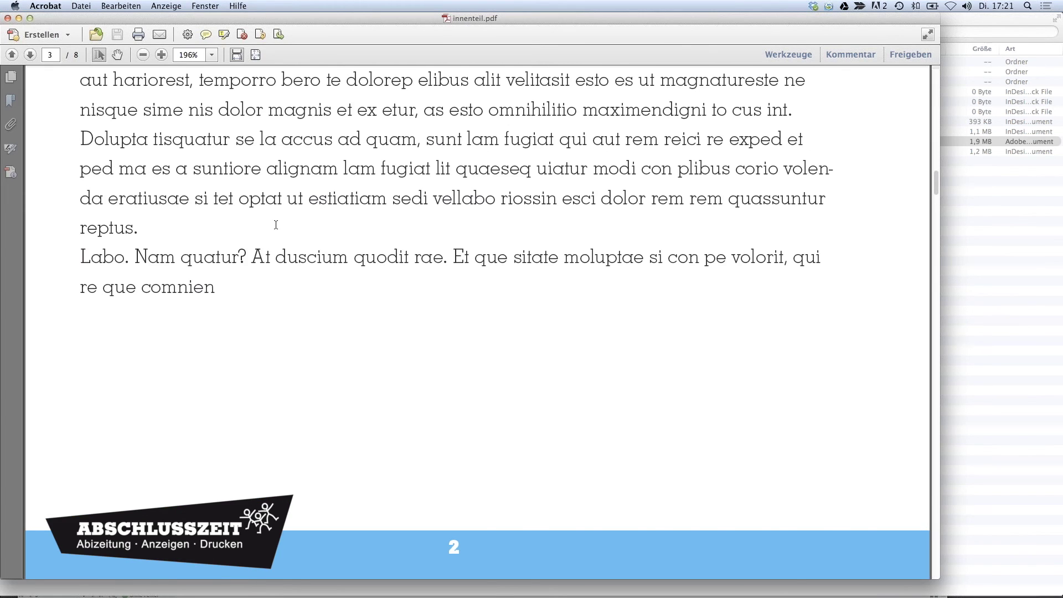
{"action": "scroll", "coordinate": [275, 224], "scroll_direction": "up", "scroll_amount": 15}
Check the PDF version, page format and page count in the document properties of innenteil.pdf, then close them
{"action": "left_click", "coordinate": [80, 6]}
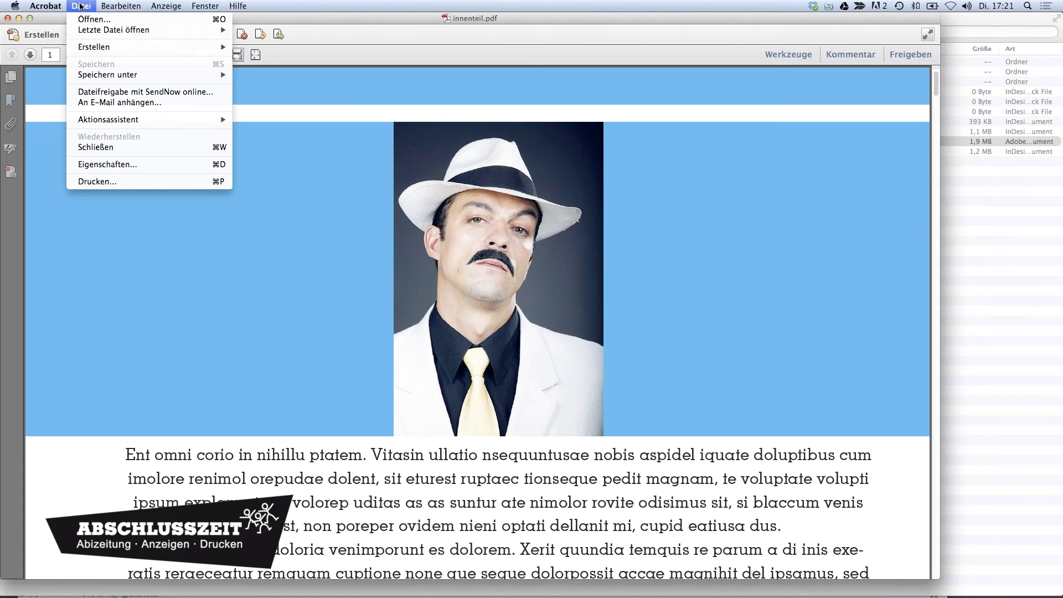
{"action": "left_click", "coordinate": [94, 165]}
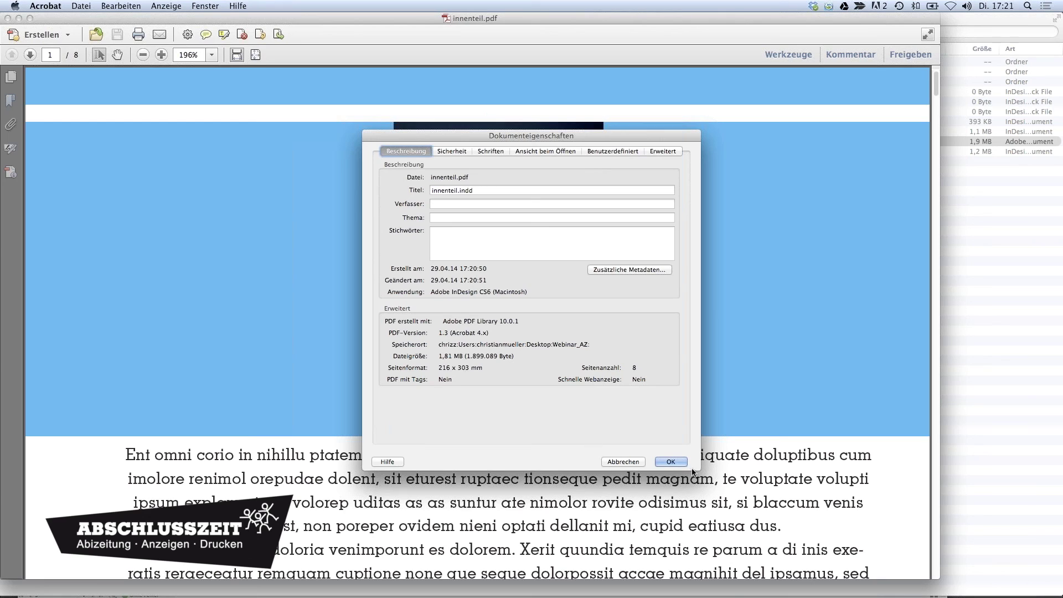
{"action": "left_click", "coordinate": [670, 462]}
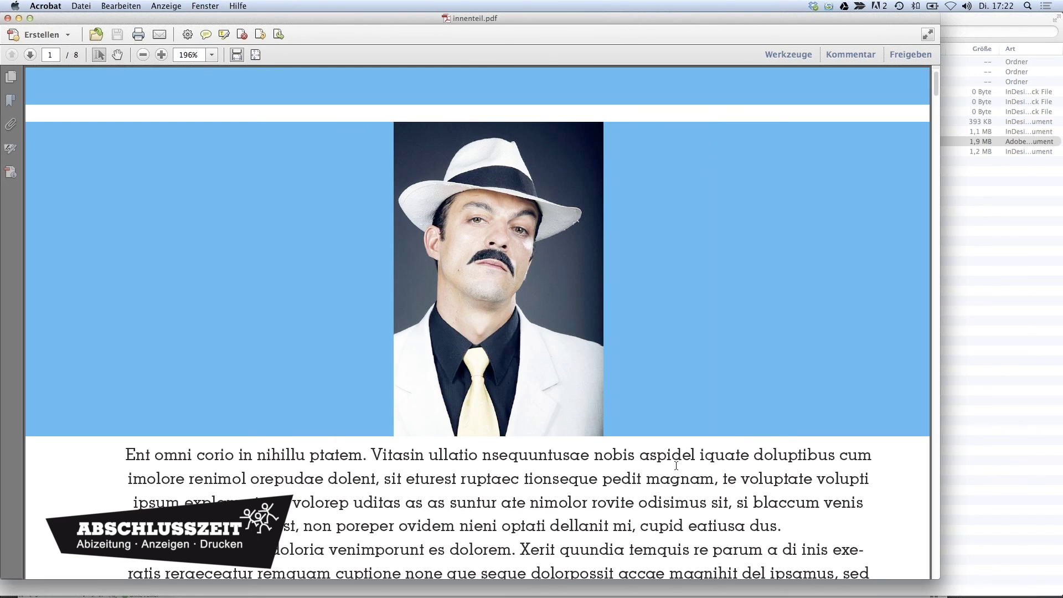